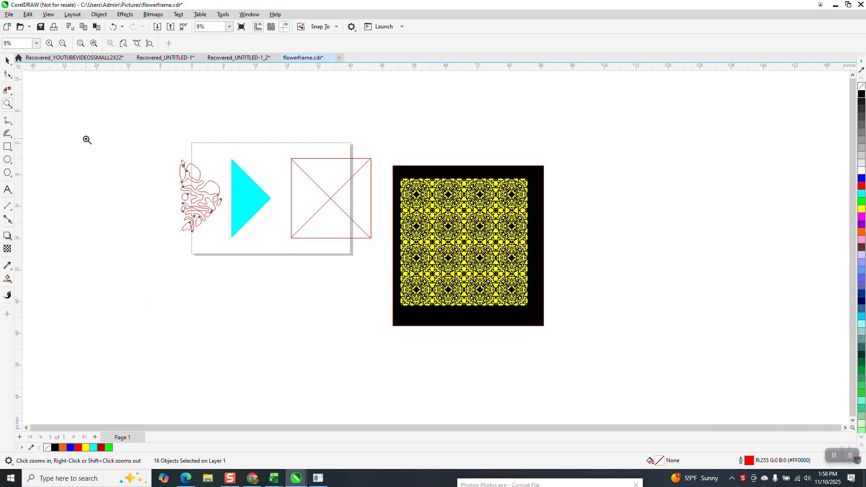
Move the cyan triangle onto the crossed square, then nudge it back toward the red curves.
click(8, 60)
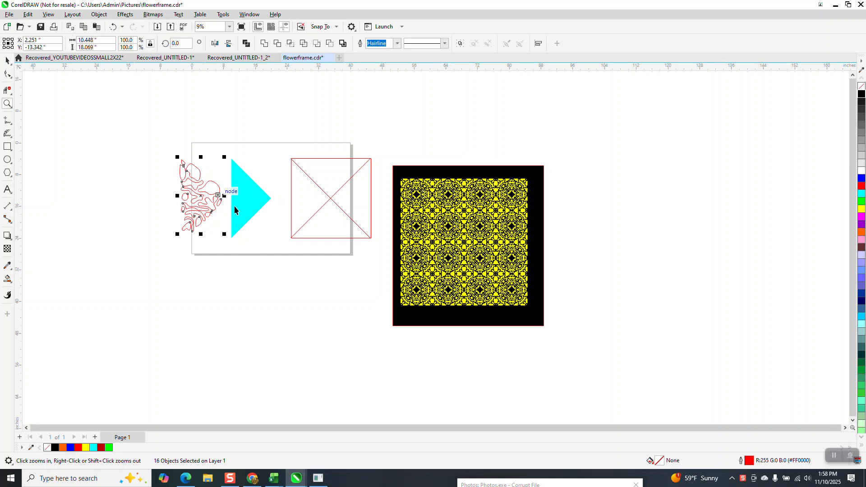
click(258, 219)
drag(258, 219, 306, 220)
key(Right)
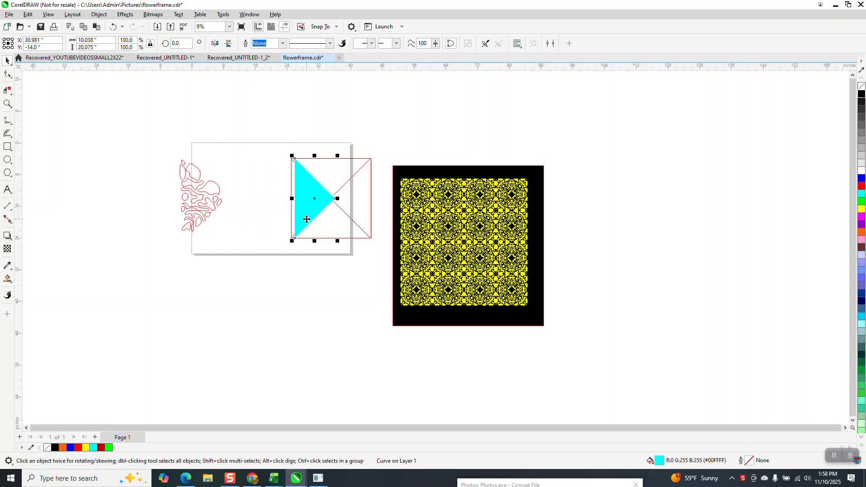
key(Escape)
click(317, 194)
key(Left)
key(Left)
key(Left)
key(Escape)
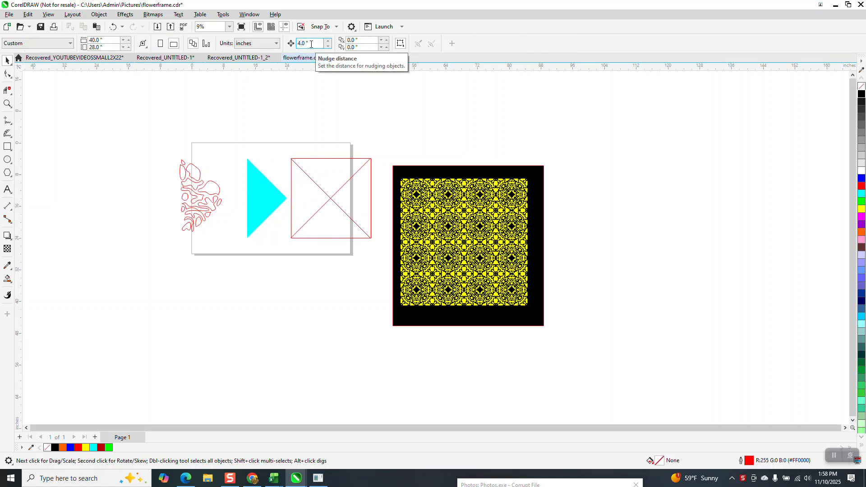
Set the nudge distance to 15 inches and place the cyan triangle over the red curves, with its tip at their pointed end.
click(311, 44)
text(15)
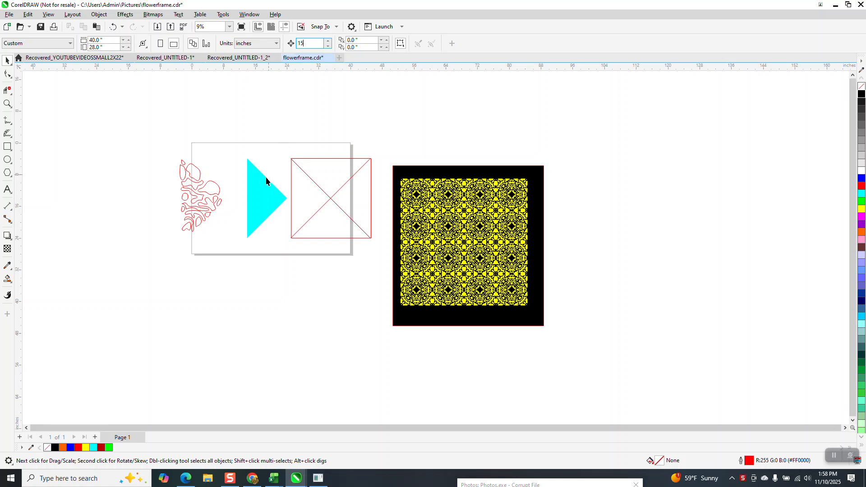
click(265, 178)
key(Right)
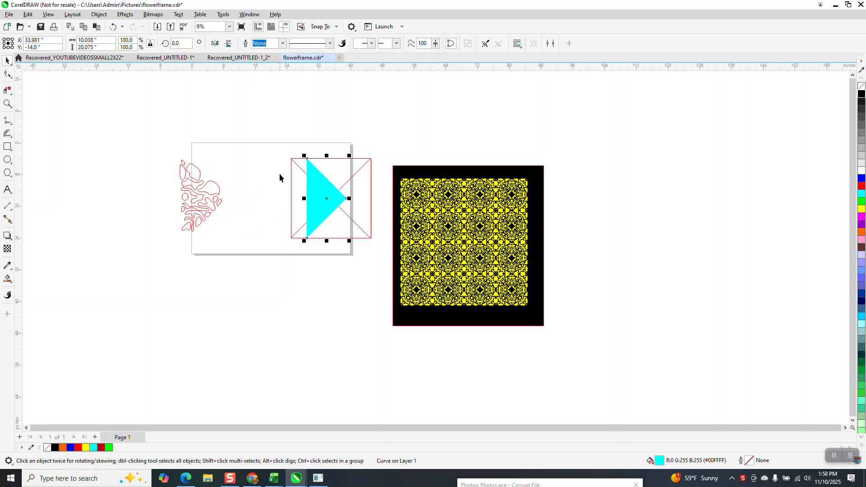
key(Left)
key(Left)
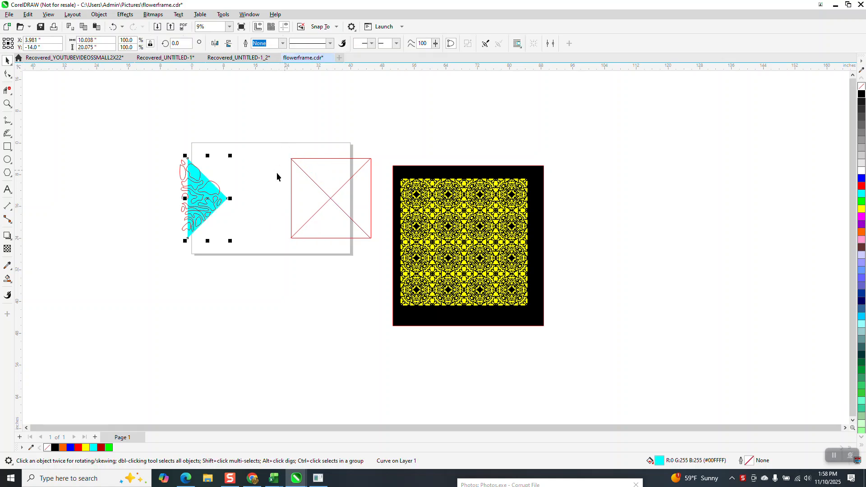
drag(216, 202, 244, 152)
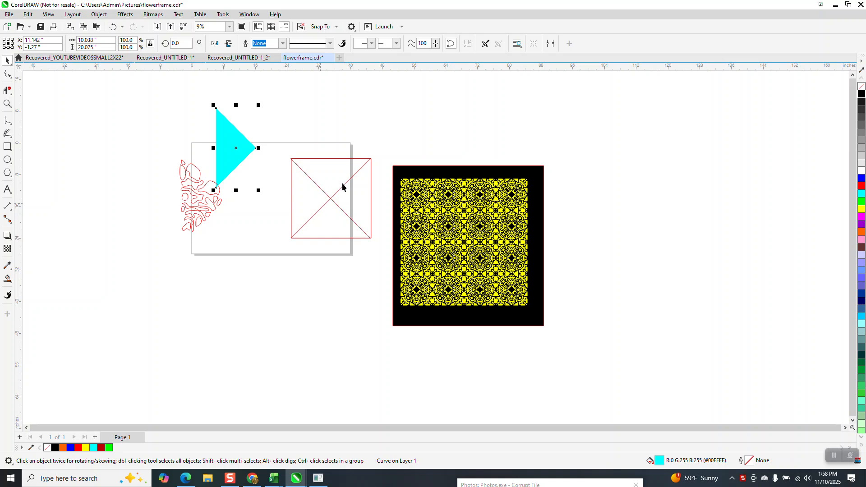
drag(256, 148, 215, 200)
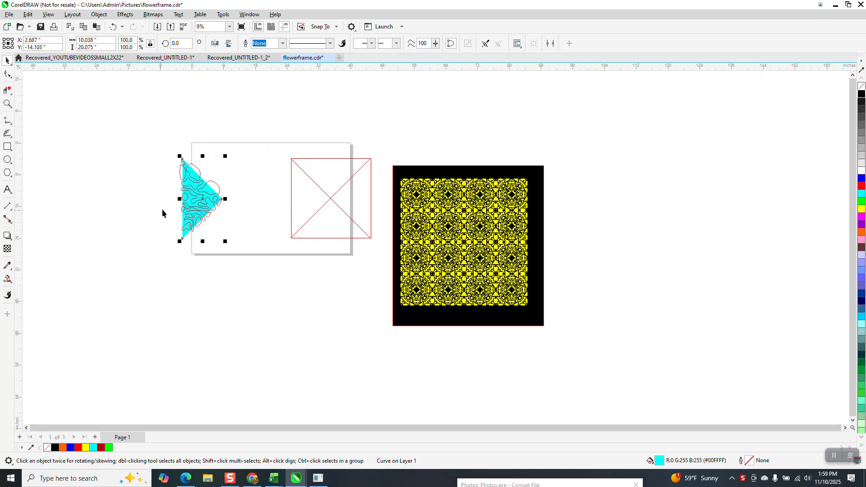
Try moving the large rounded red curve near the triangle's tip away from the pattern, then undo the move.
click(7, 107)
drag(167, 151, 277, 258)
key(space)
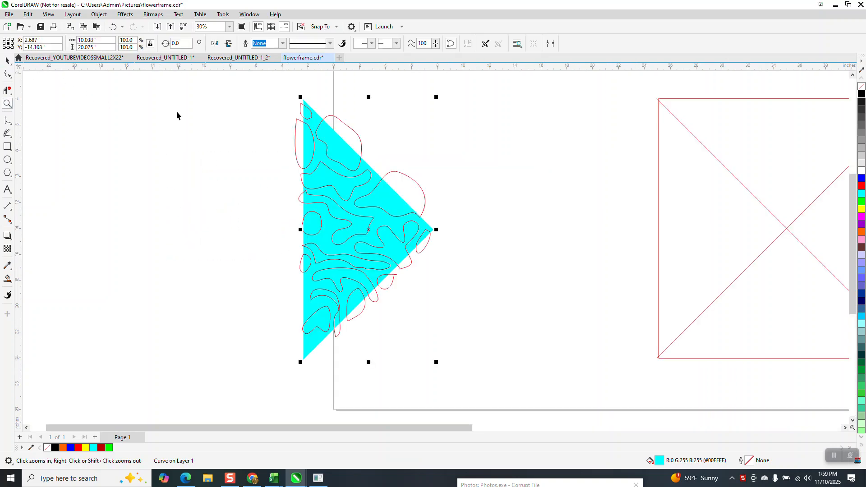
scroll(296, 129, down, 1)
drag(314, 244, 444, 328)
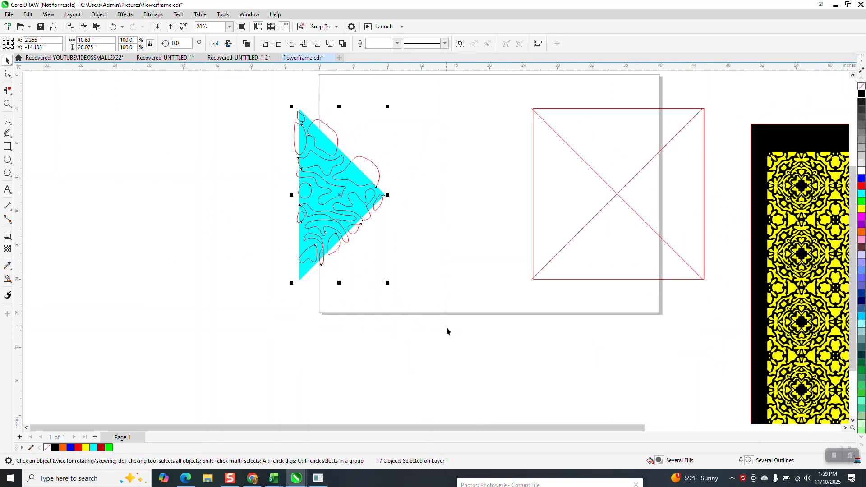
key(Escape)
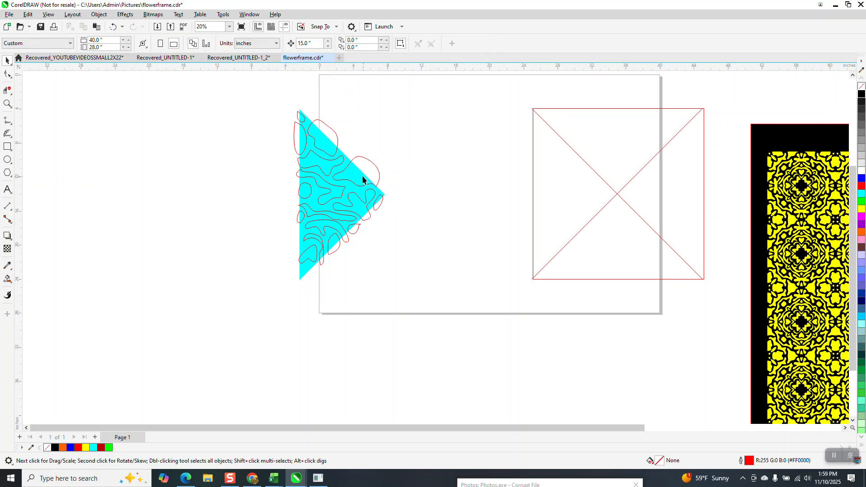
drag(363, 179, 210, 174)
click(112, 26)
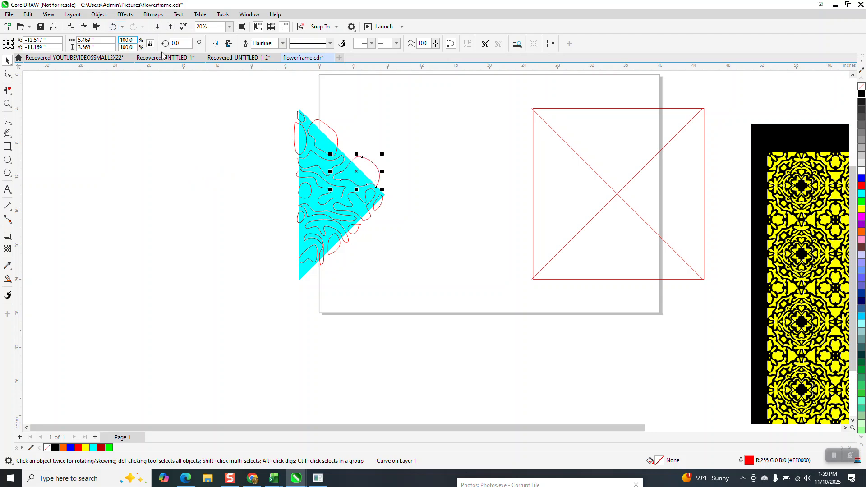
Nudge the cyan triangle 15 inches to the left, clear of the red curves.
drag(249, 94, 421, 309)
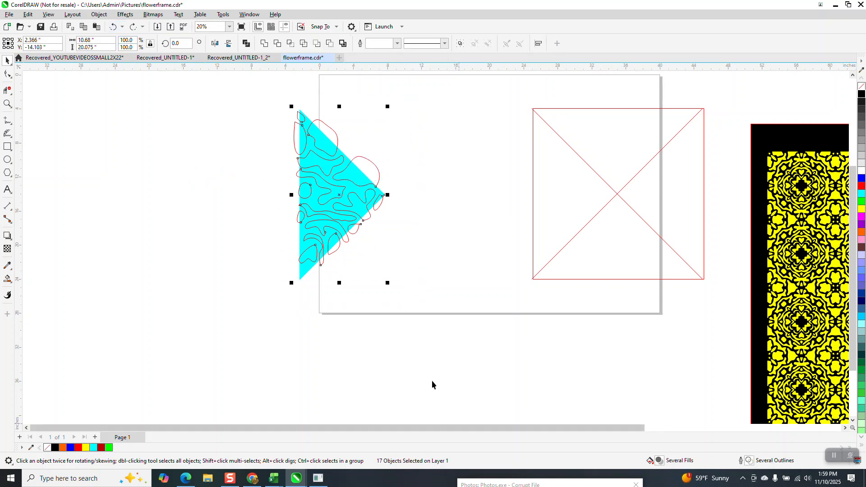
click(432, 259)
click(302, 275)
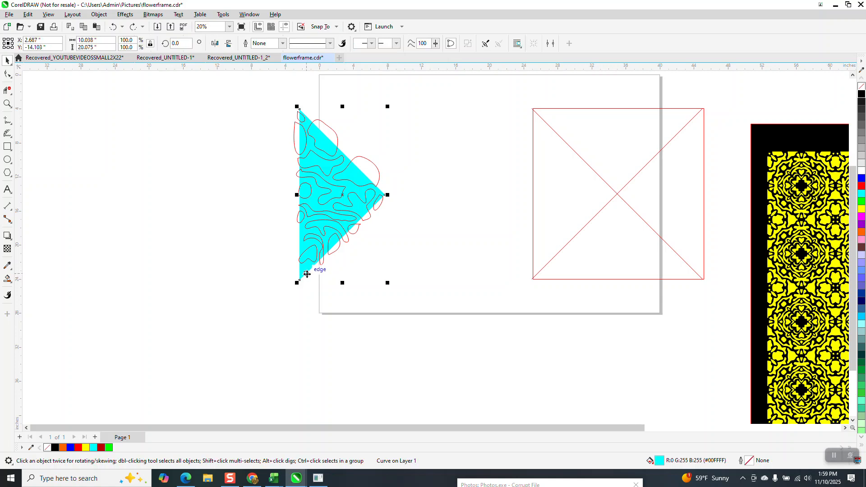
key(ctrl+shift+z)
Reshape the hooked curve at the lower end of the red pattern by moving its inner bend slightly outward.
click(330, 158)
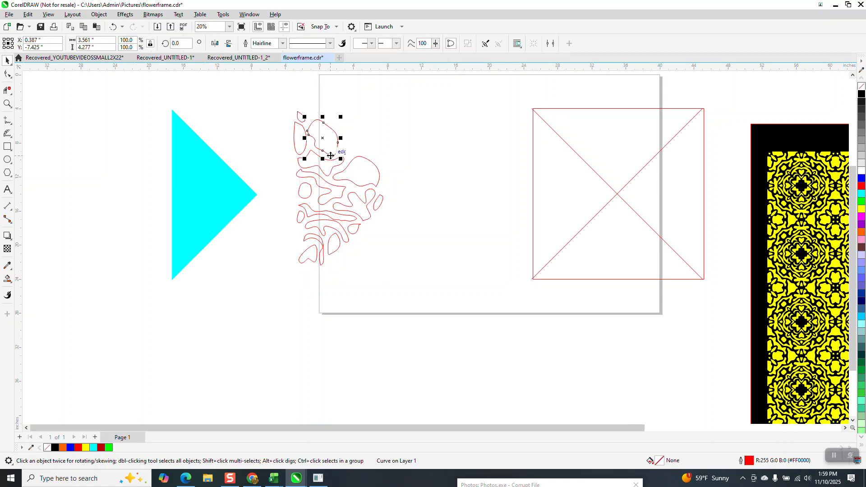
click(9, 106)
drag(285, 194, 359, 285)
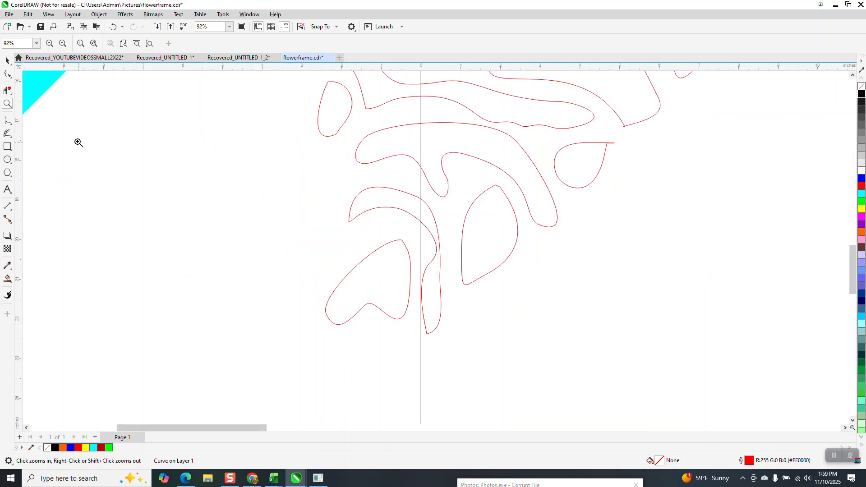
click(7, 74)
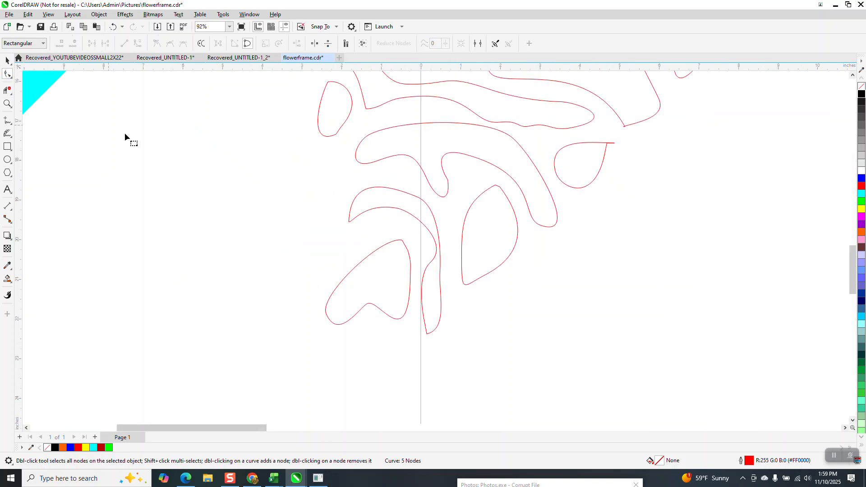
click(430, 265)
drag(431, 261, 424, 266)
scroll(424, 328, down, 3)
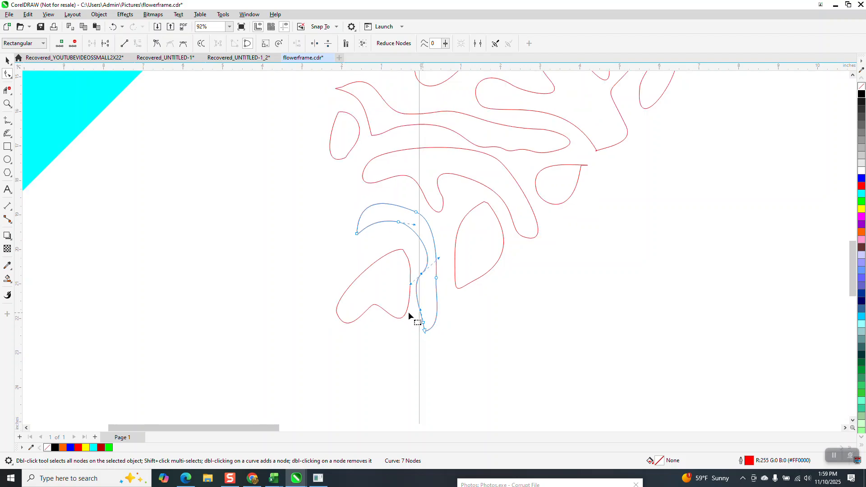
Group all the red curves and nudge the cyan triangle 15 inches right, back over them.
click(8, 59)
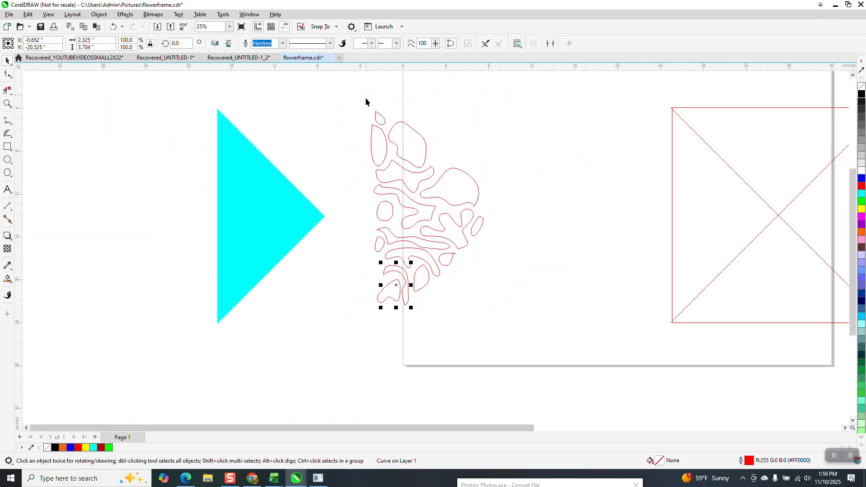
drag(366, 97, 500, 325)
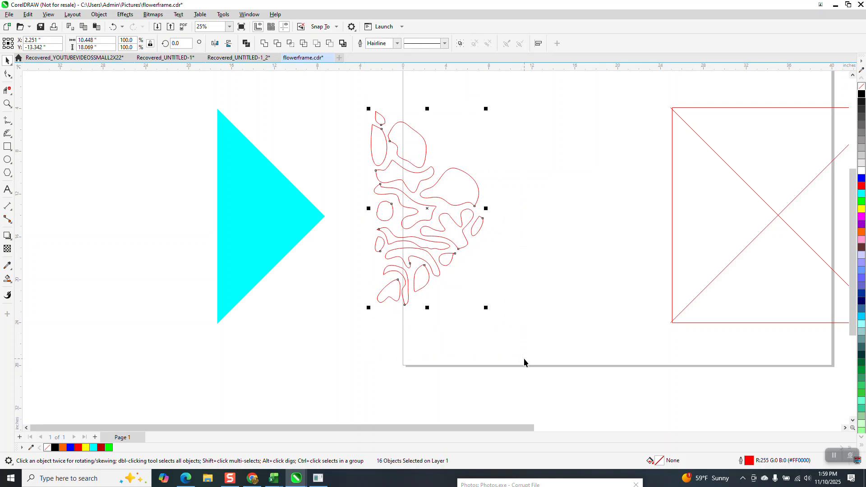
key(ctrl+g)
click(298, 220)
key(Right)
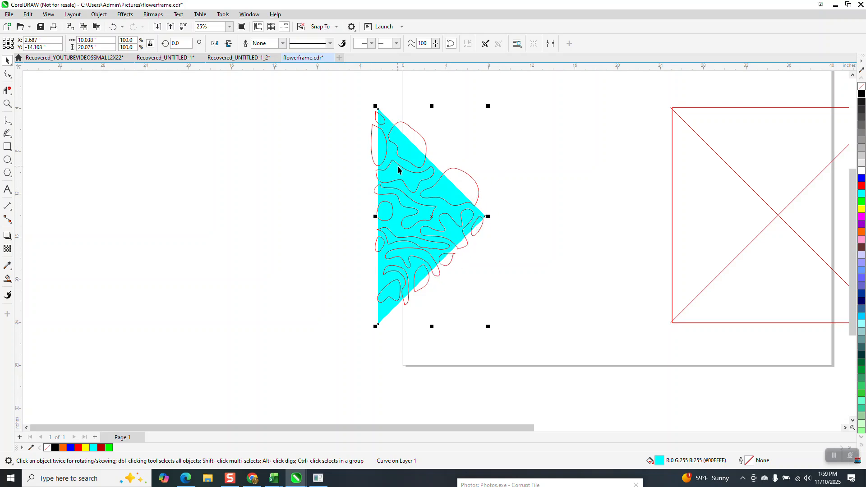
Intersect the cyan triangle with the grouped red curves and nudge the resulting shapes 15 inches left.
drag(340, 83, 481, 333)
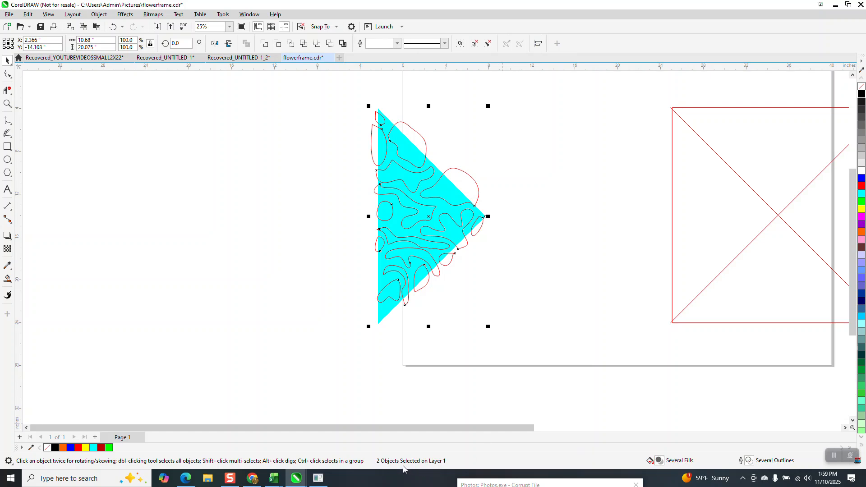
click(291, 44)
key(Left)
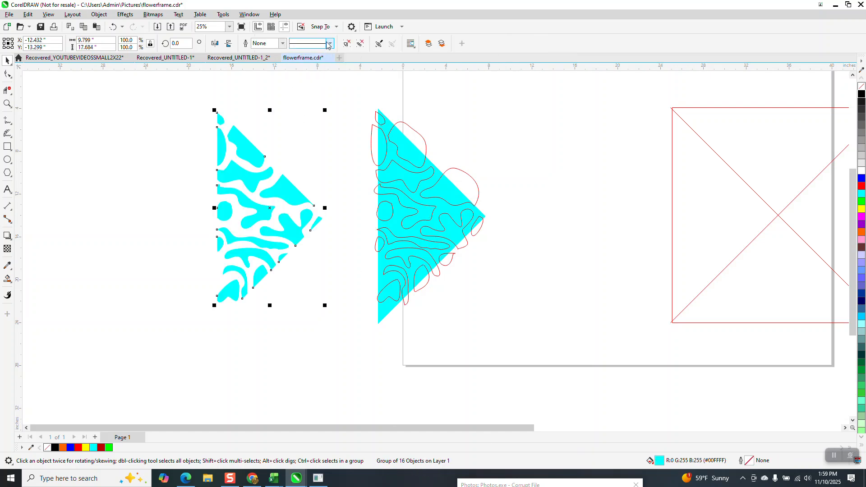
Mirror a copy of the intersected cyan shapes across their straight vertical edge and weld both halves into one diamond.
scroll(326, 76, down, 1)
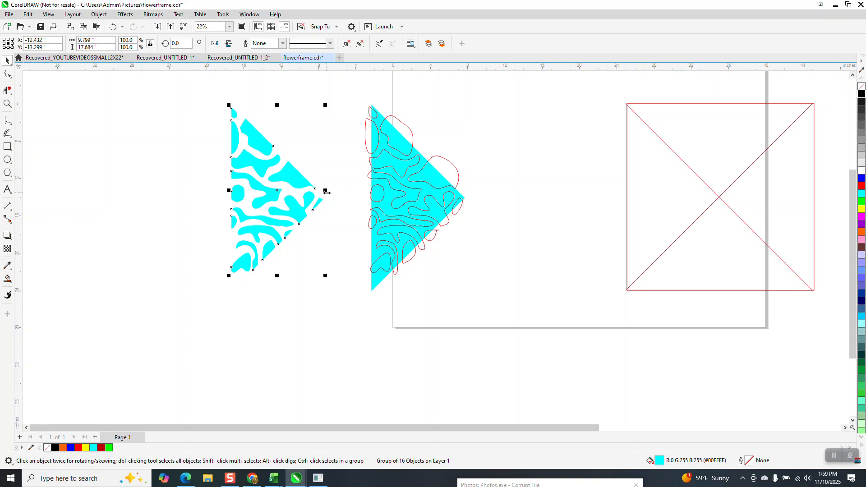
drag(326, 192, 132, 192)
scroll(202, 197, down, 1)
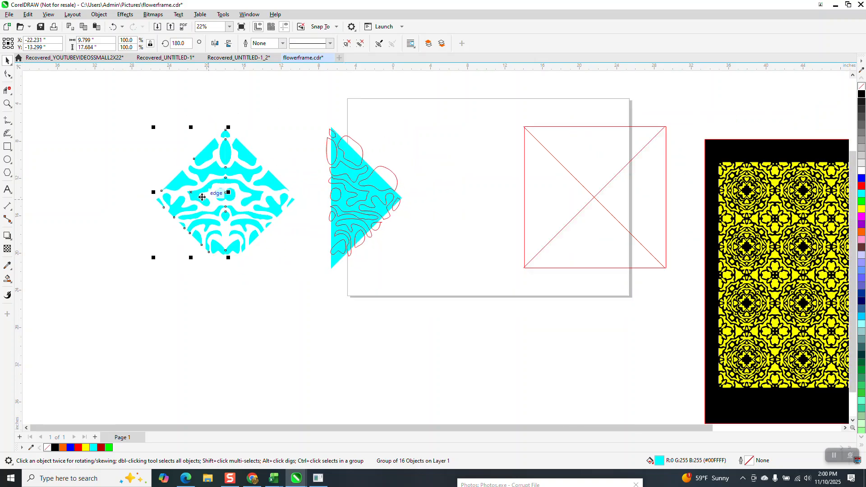
drag(139, 103, 304, 283)
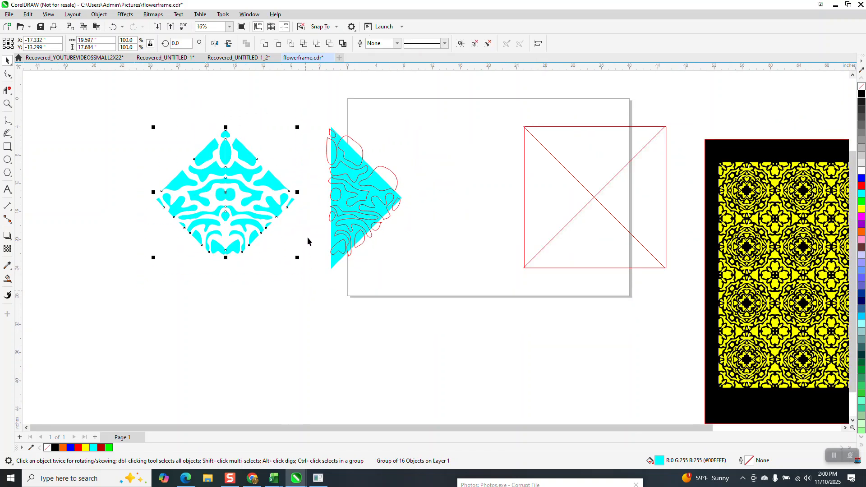
click(265, 43)
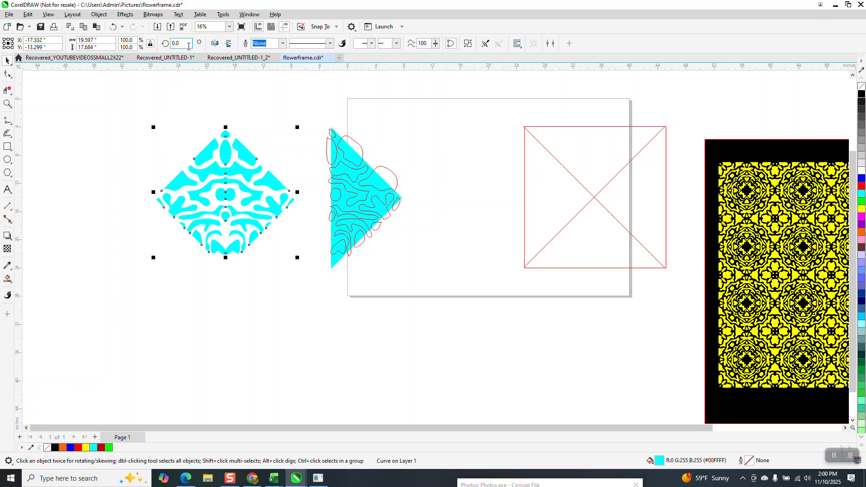
Rotate the welded cyan diamond 45 degrees and scale it proportionally to 4 inches wide.
text(45)
key(Return)
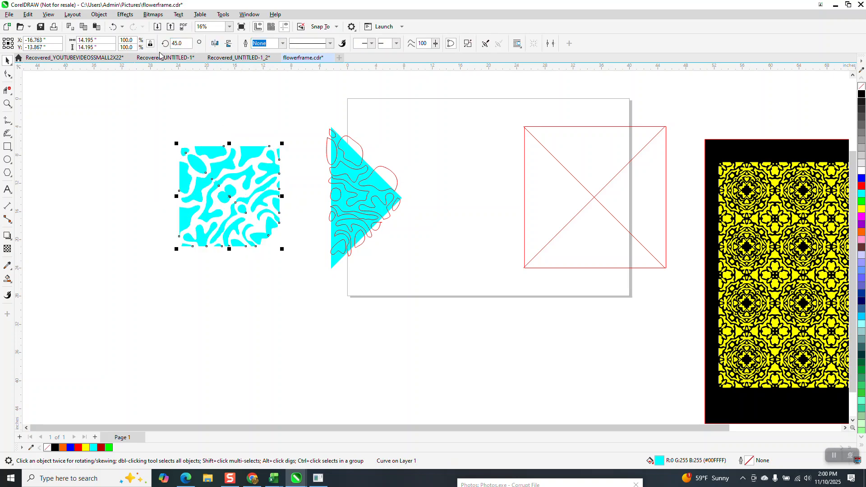
drag(105, 40, 68, 43)
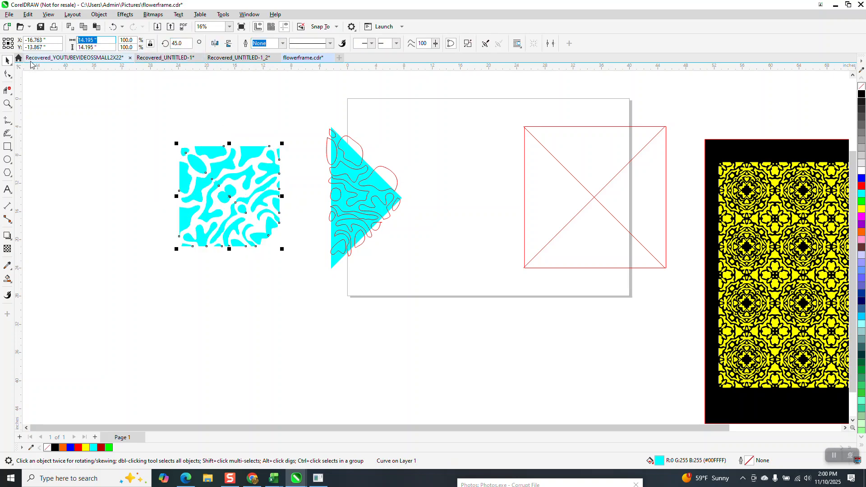
text(4)
key(Return)
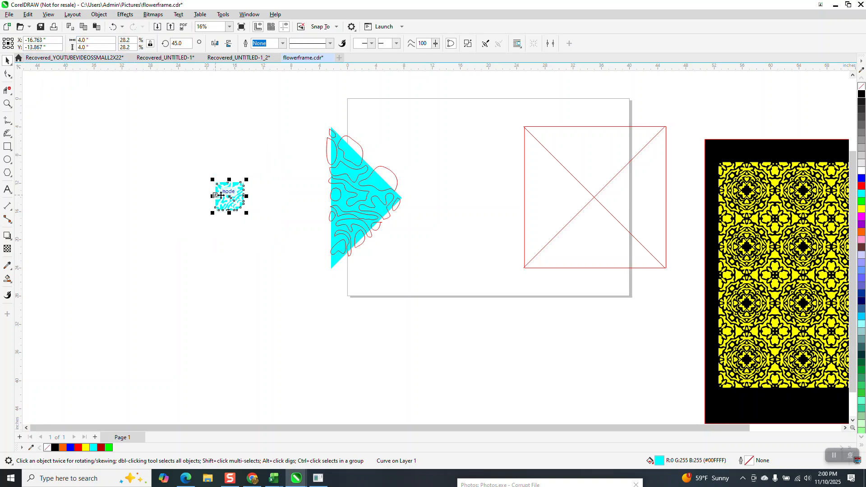
Move the small cyan tile to empty canvas at about X -36.3, Y -5.5 inches.
drag(229, 196, 103, 151)
click(8, 103)
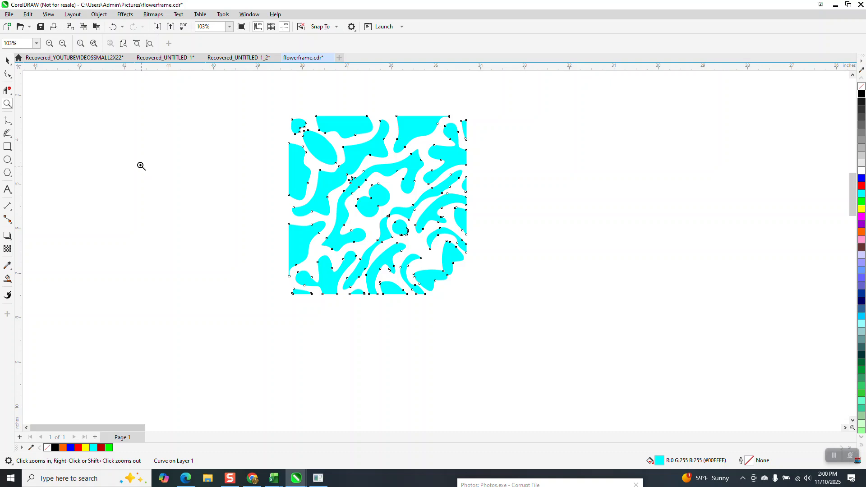
click(6, 62)
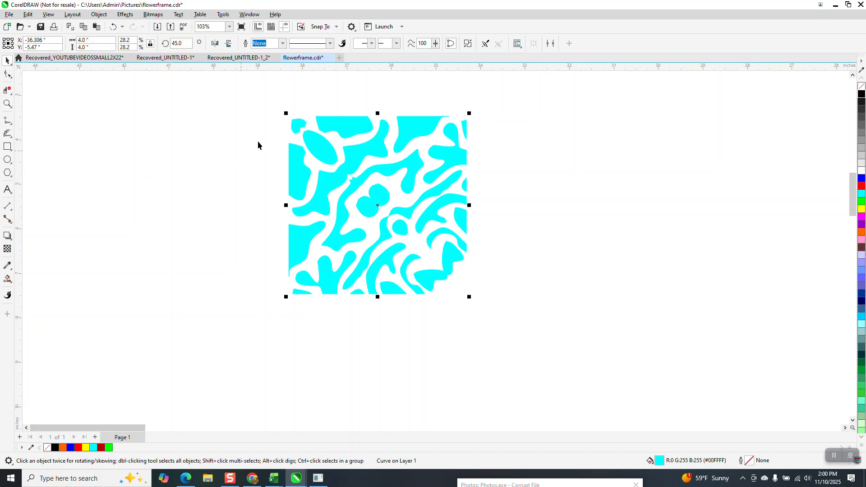
Set the nudge distance to 4 inches and place a duplicate of the cyan tile directly to its right.
click(263, 112)
double_click(310, 43)
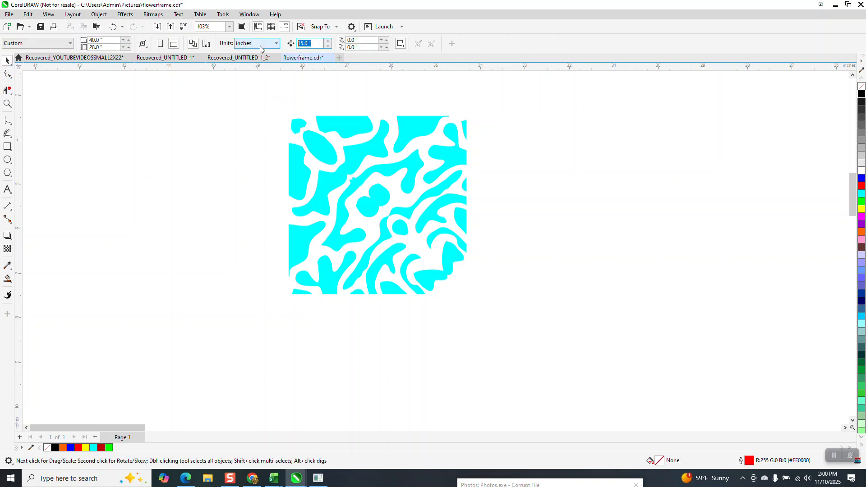
text(4)
click(411, 136)
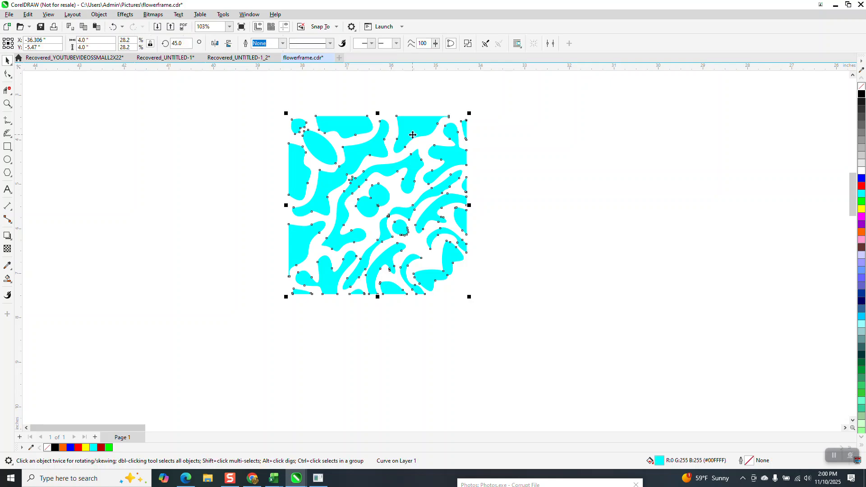
key(KP_Add)
key(Right)
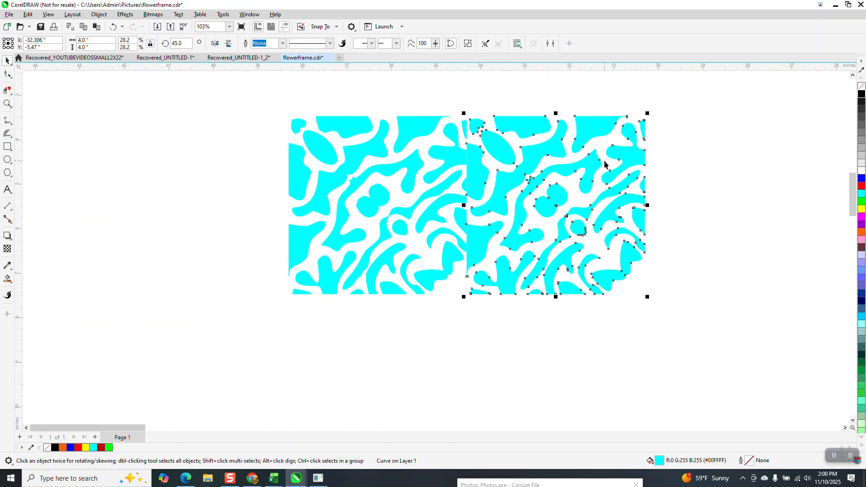
Delete the plain duplicate tile and place a horizontally mirrored copy of the original tile against its right edge.
key(Delete)
click(413, 171)
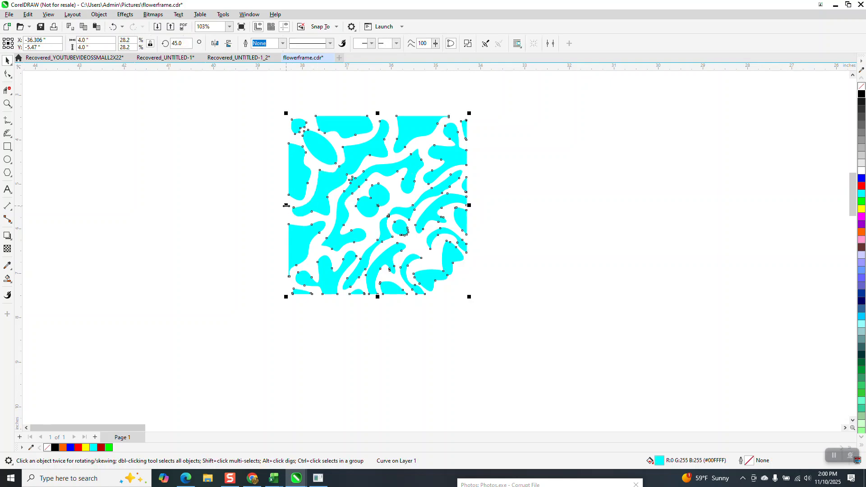
drag(469, 205, 470, 212)
right_click(471, 211)
scroll(307, 194, down, 4)
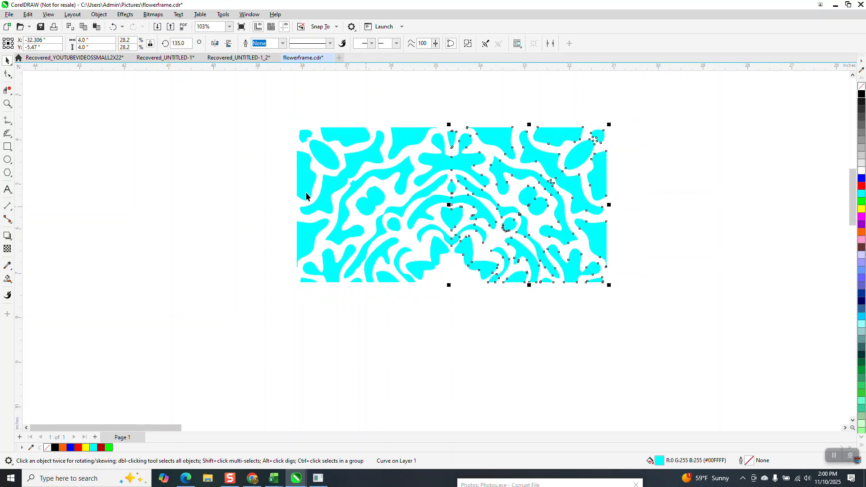
Weld the original tile and its mirrored copy into one 8 by 4 inch piece.
drag(271, 132, 489, 254)
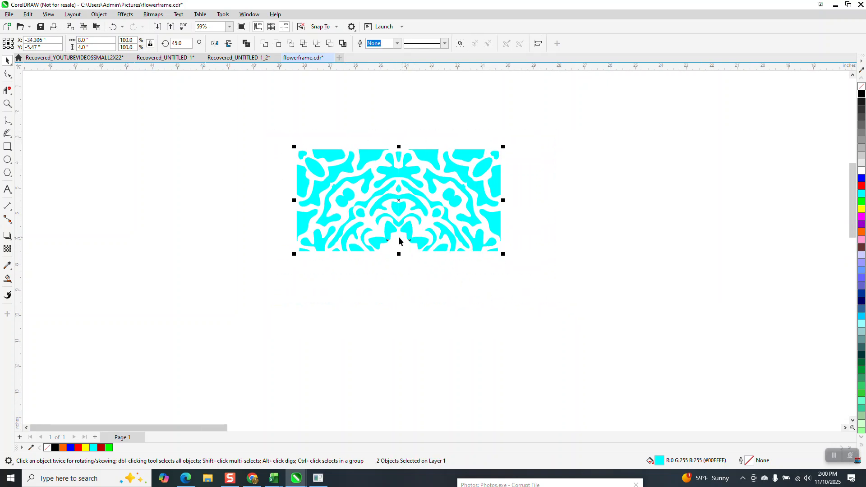
click(265, 43)
drag(512, 273, 522, 274)
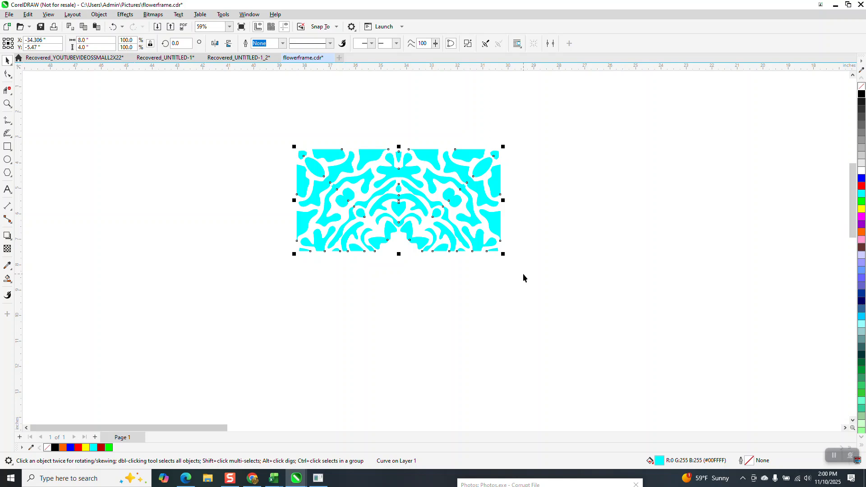
Duplicate the welded piece 8 inches to the right and weld both into one 16 by 4 inch strip.
key(KP_Add)
key(Right)
key(Right)
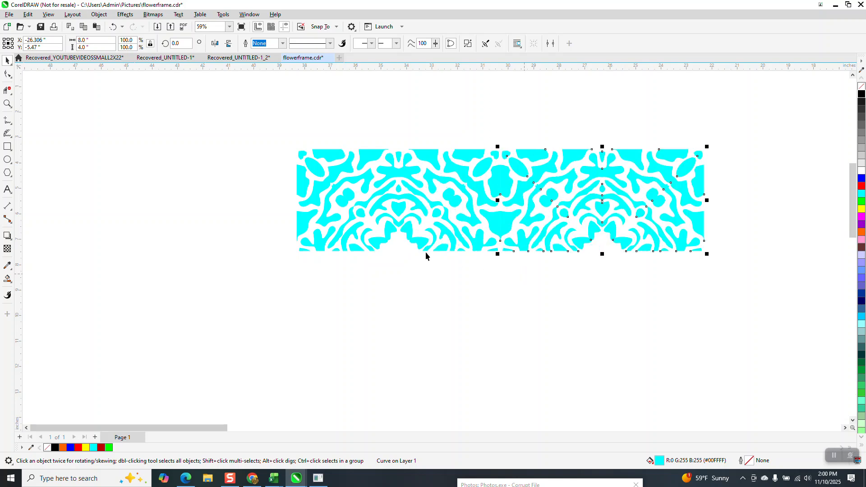
drag(696, 302, 756, 304)
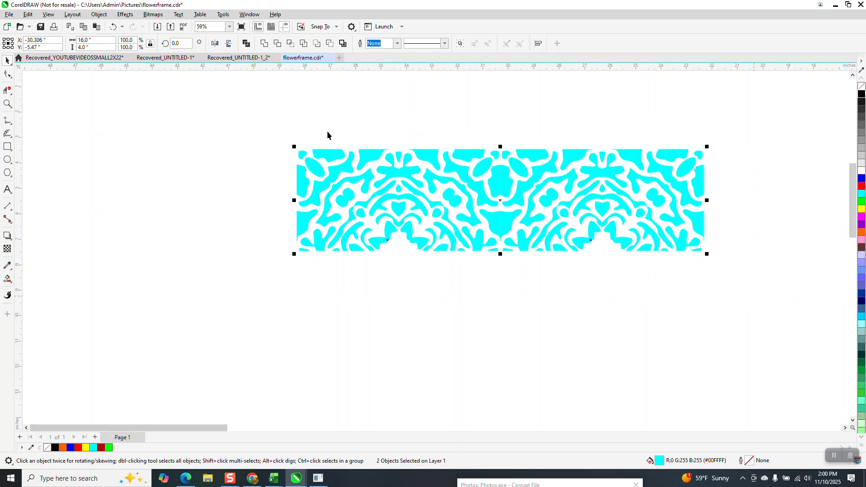
click(264, 44)
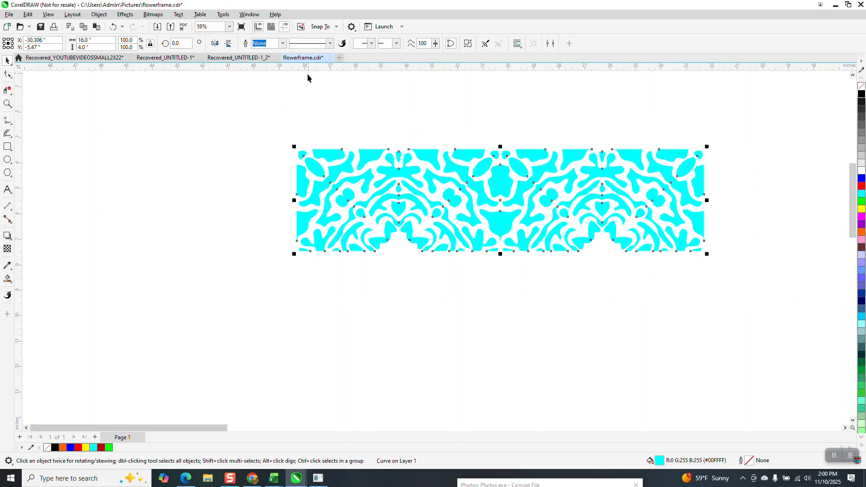
Mirror a copy of the strip vertically below itself and weld both strips into one 16 by 8 inch block.
scroll(307, 78, down, 1)
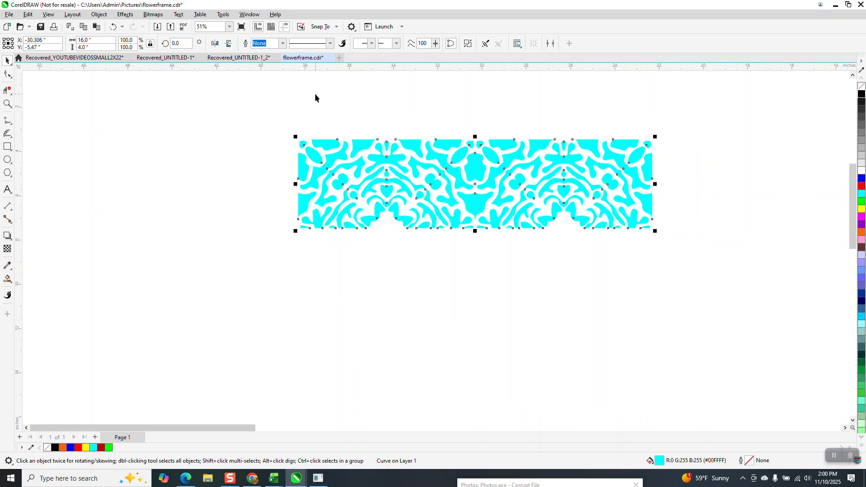
drag(474, 137, 467, 255)
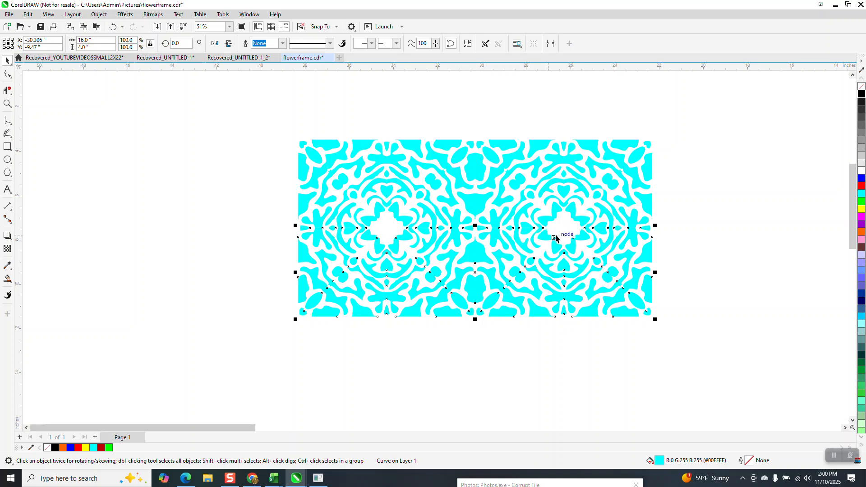
scroll(505, 207, down, 2)
drag(337, 134, 641, 320)
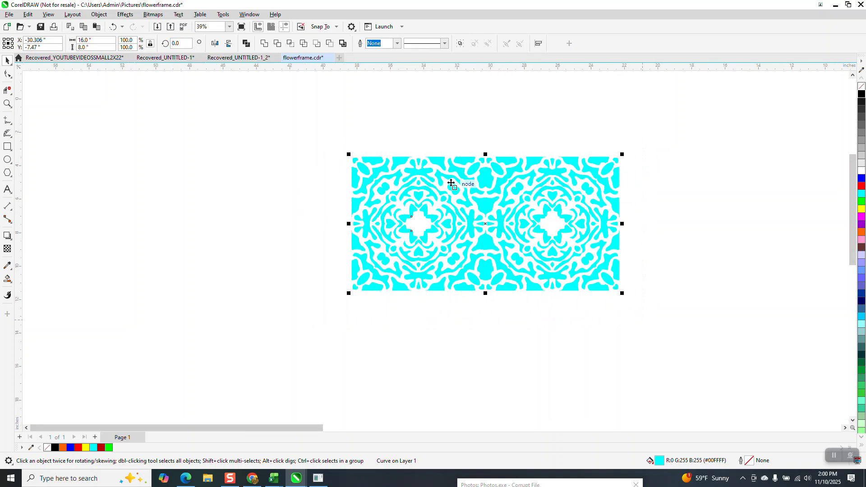
click(264, 44)
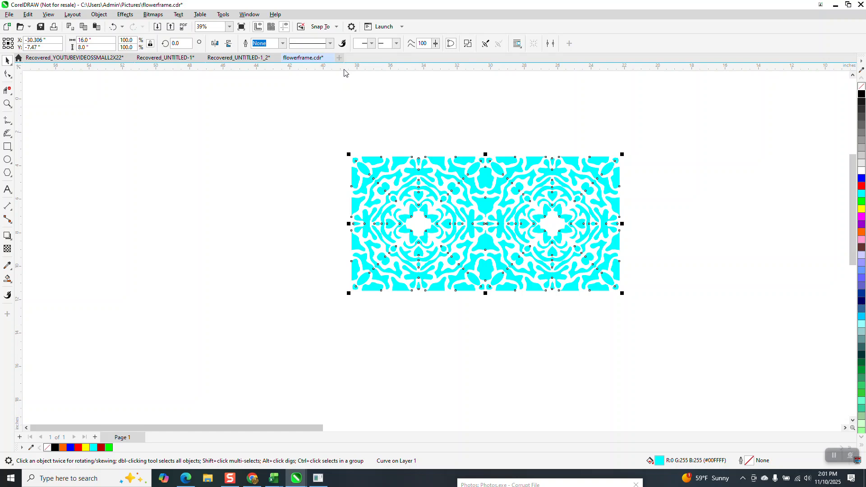
Place a duplicate of the welded block 8 inches directly below it and inspect the resulting pattern up close.
key(ctrl+d)
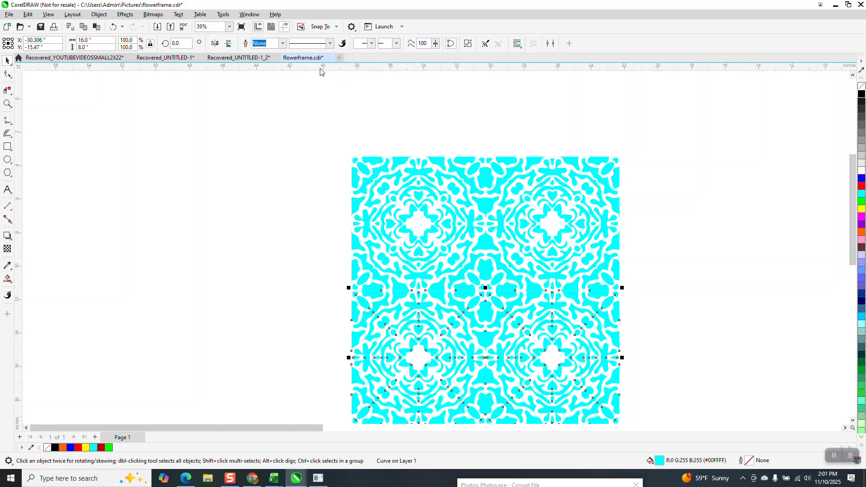
scroll(320, 72, down, 2)
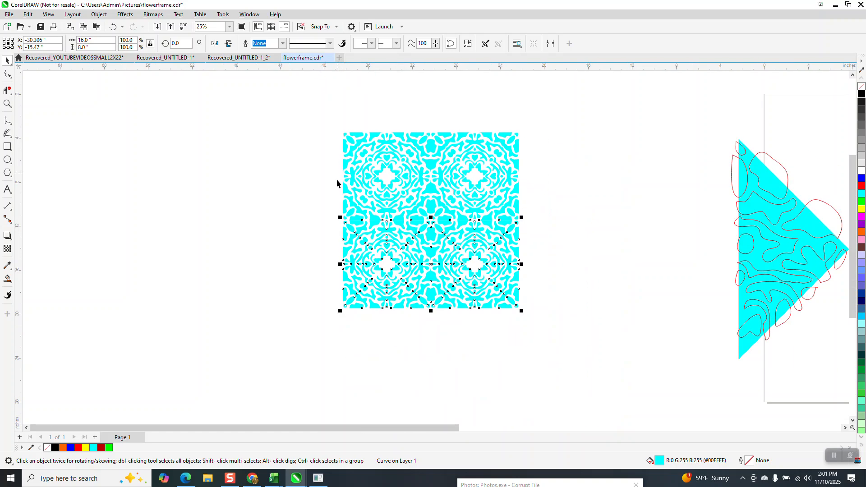
click(7, 104)
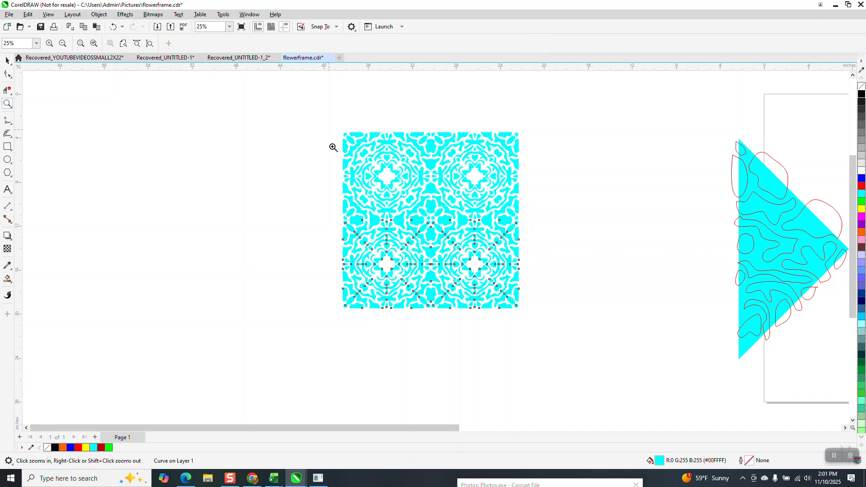
drag(329, 133, 541, 331)
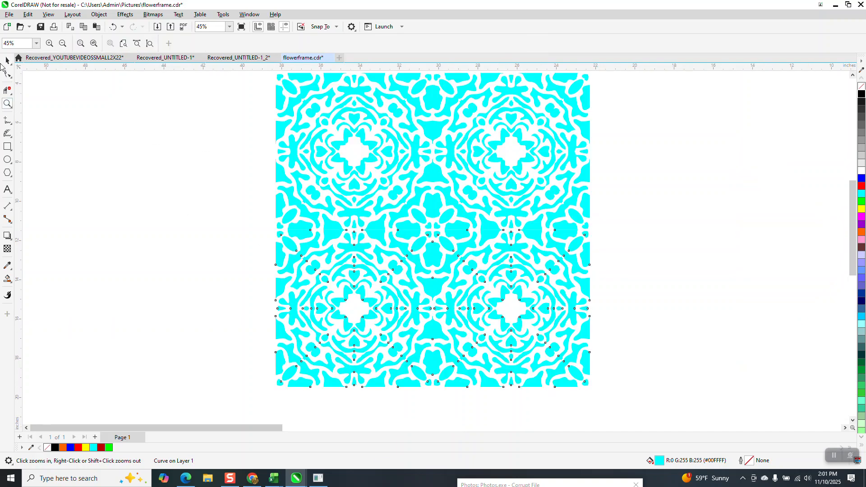
click(7, 59)
Delete the old cyan triangle together with the red curves drawn over it.
scroll(153, 182, down, 2)
scroll(410, 301, down, 1)
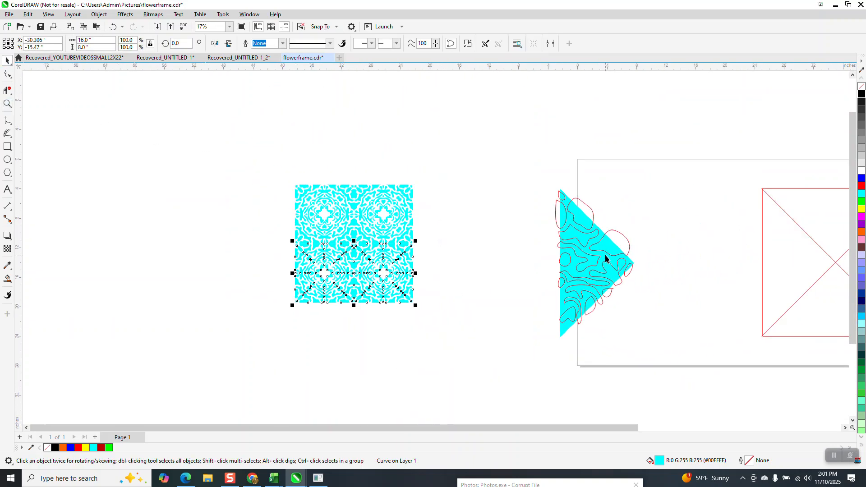
scroll(288, 270, down, 1)
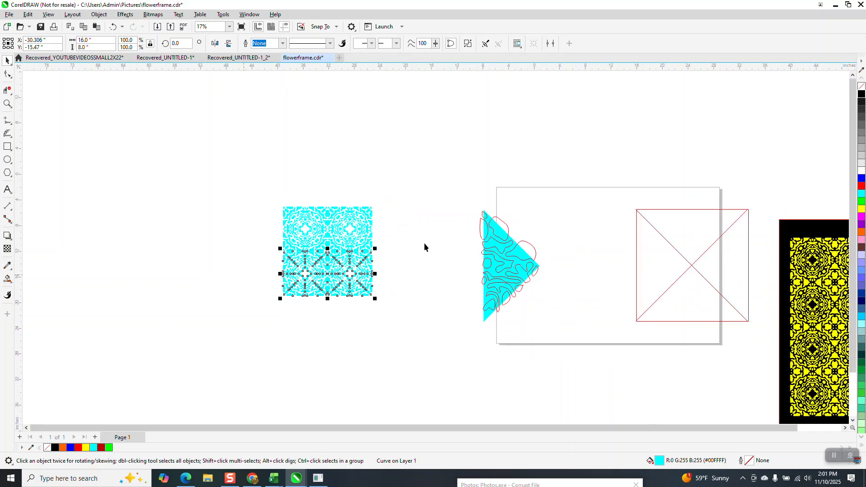
drag(604, 348, 603, 348)
key(Delete)
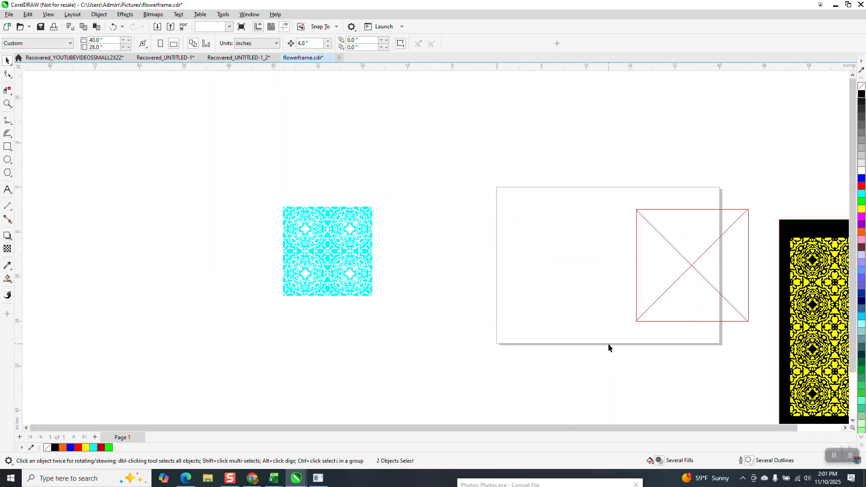
Smart-fill the left triangle of the crossed red square with cyan and shift the filled triangle 16 inches left.
click(8, 279)
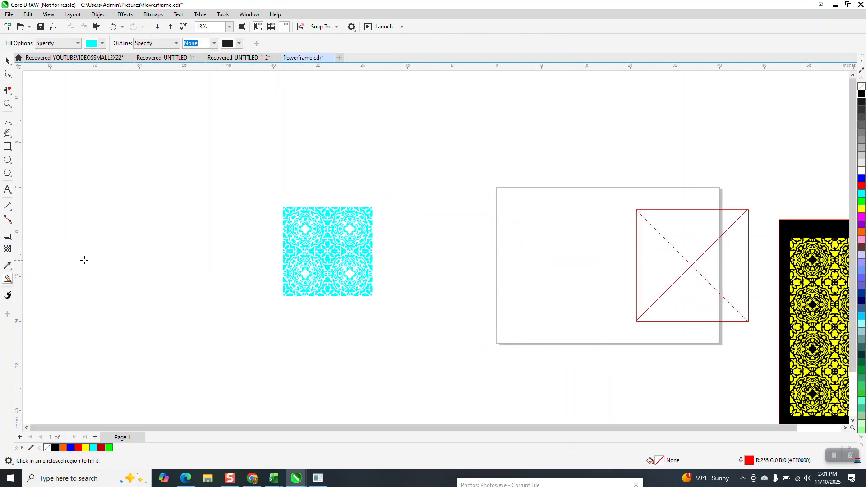
click(660, 288)
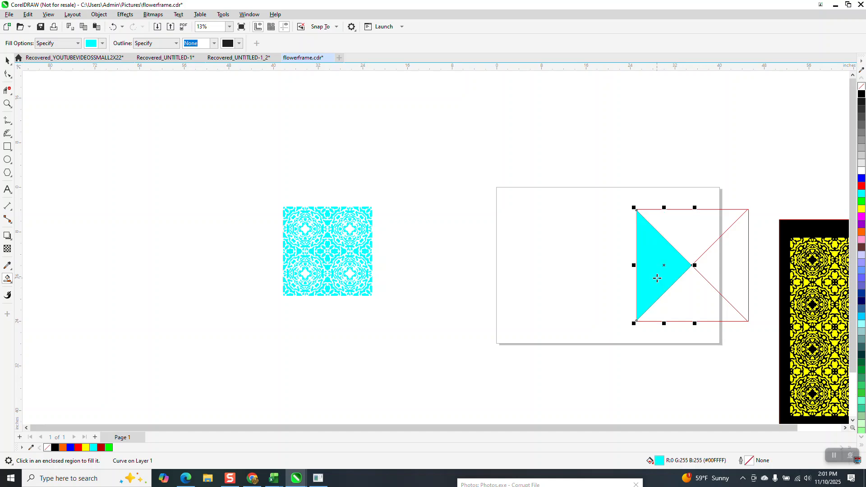
key(Left)
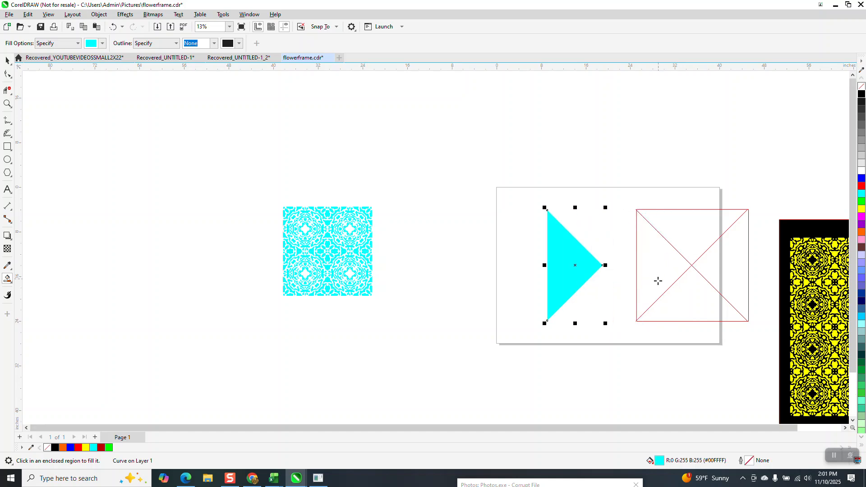
Duplicate the cyan triangle and shift the copy 12 inches to the left.
click(6, 105)
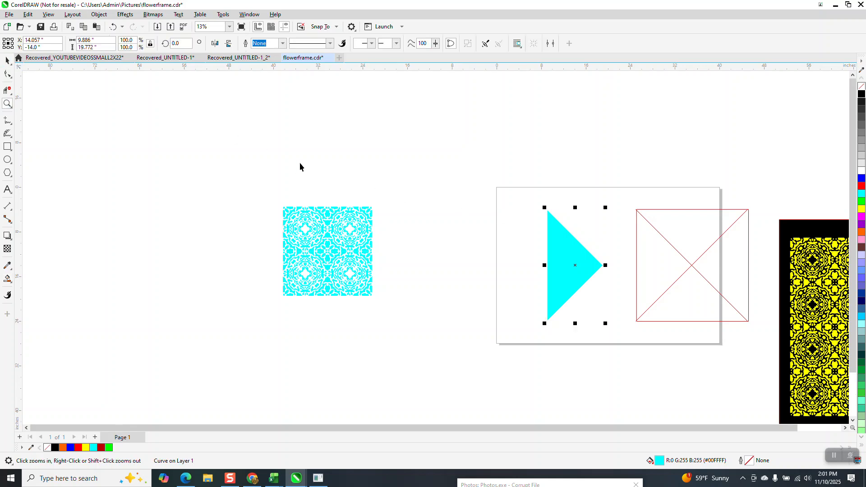
key(space)
key(plus)
key(Left)
key(Left)
key(Left)
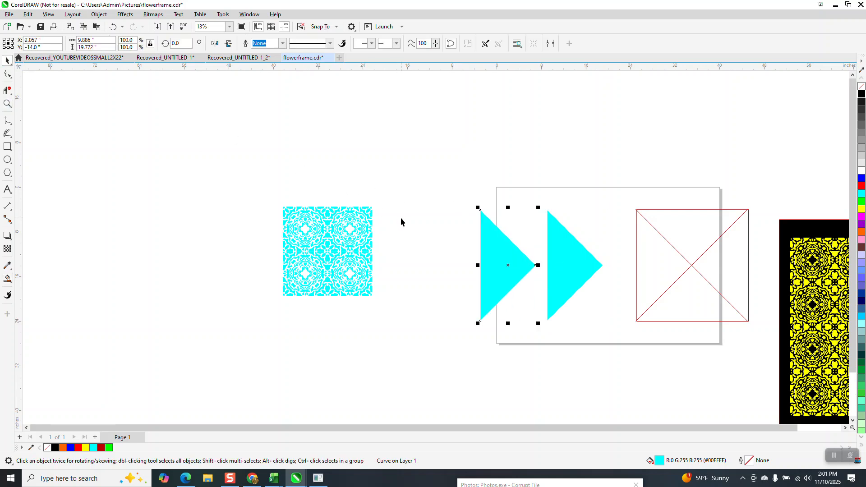
Remove the fill from the right-hand cyan triangle and give it a black hairline outline.
click(567, 253)
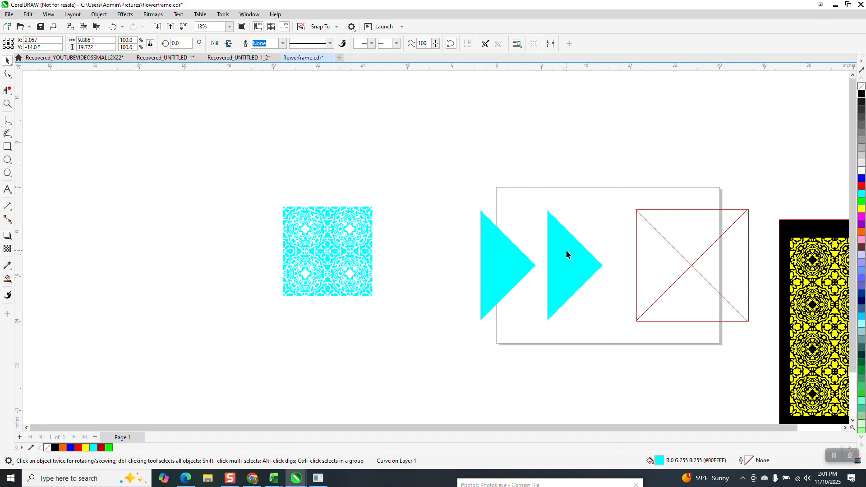
click(861, 86)
right_click(861, 94)
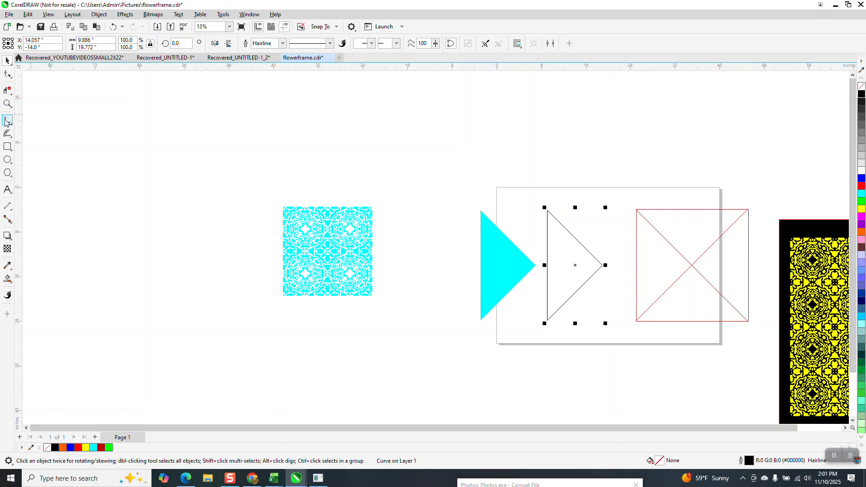
click(7, 103)
drag(538, 212, 581, 300)
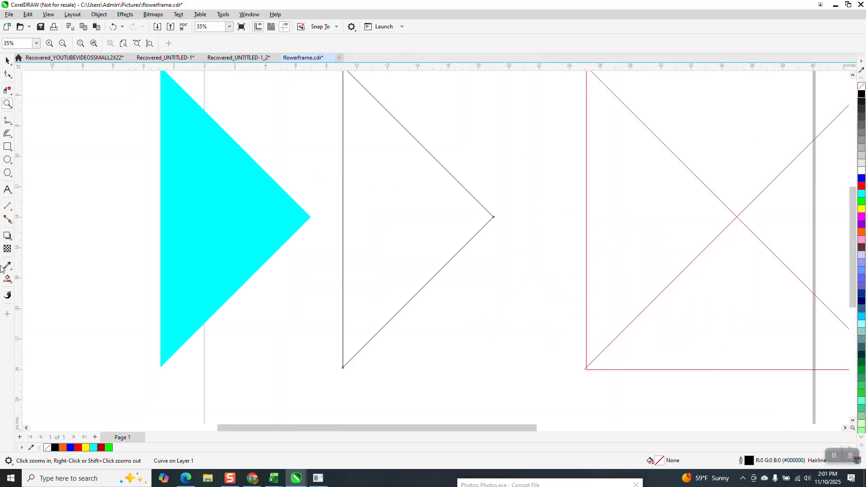
click(11, 141)
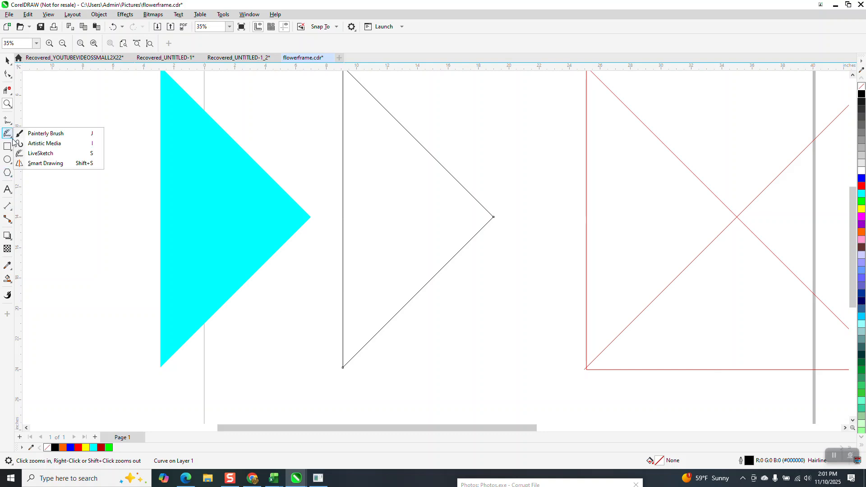
click(41, 154)
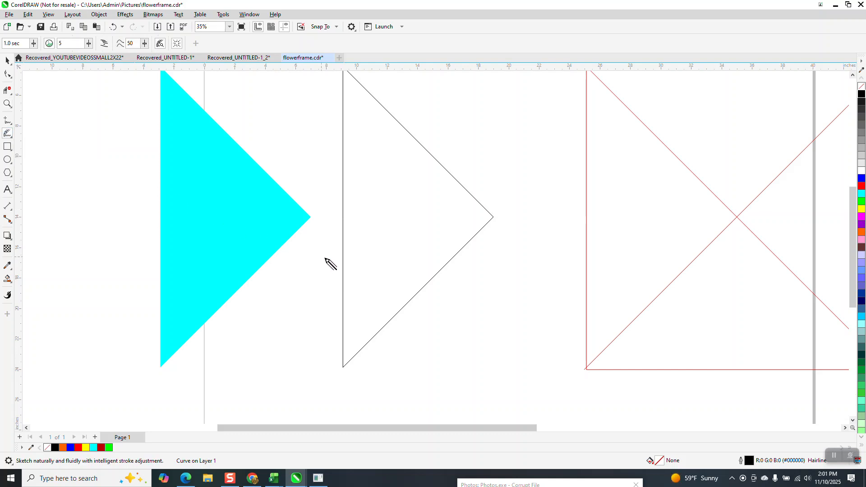
drag(329, 258, 343, 275)
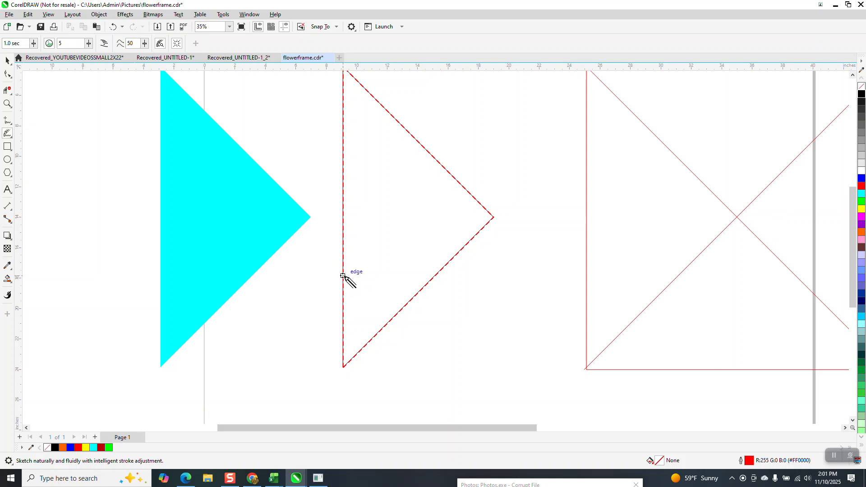
Draw freehand a leaf about 4.5 by 5.7 inches, a corner teardrop and an arch about 4.5 by 6.6 inches over the outlined triangle's lower part.
click(12, 126)
click(7, 120)
click(39, 120)
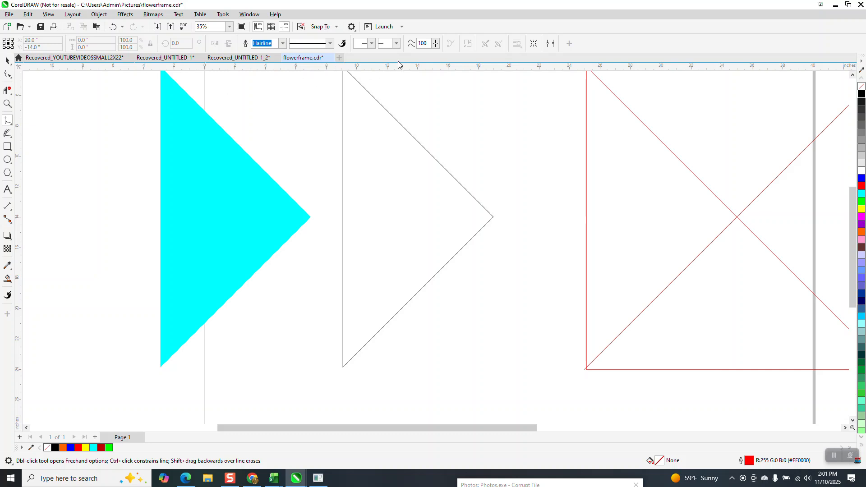
scroll(331, 352, down, 1)
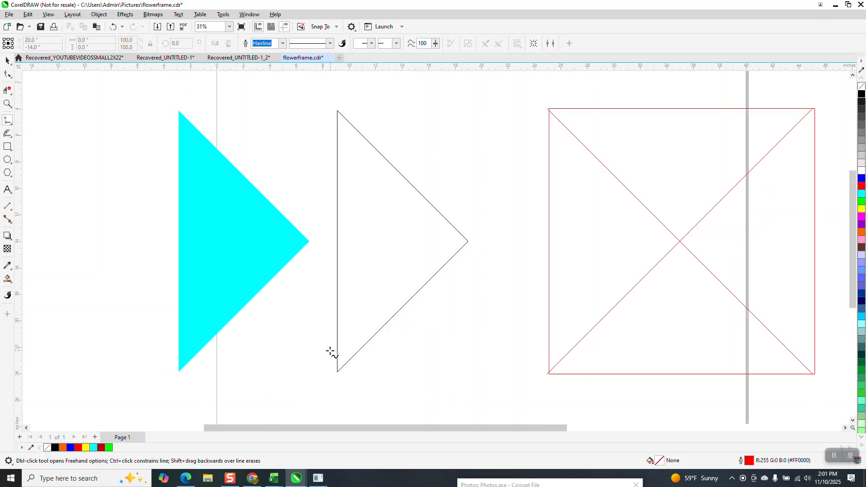
mouse_move(329, 348)
mouse_down()
mouse_move(389, 296)
mouse_move(382, 277)
mouse_move(334, 339)
mouse_up()
drag(330, 351, 330, 349)
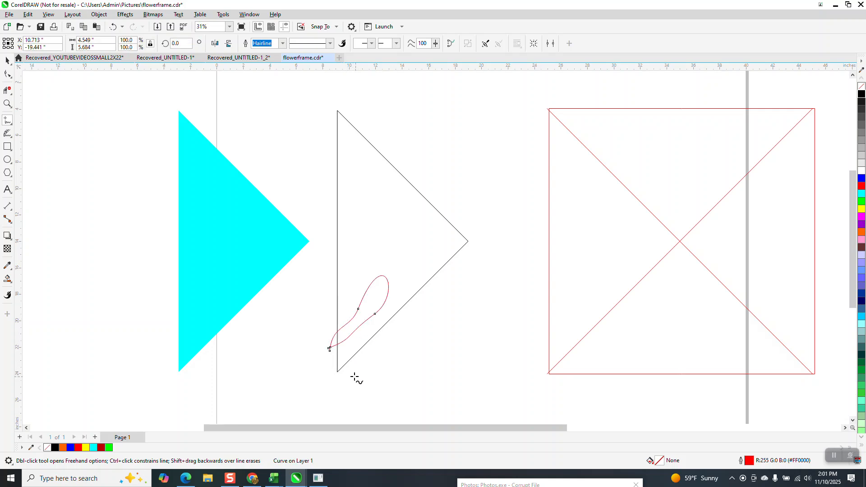
mouse_move(326, 366)
mouse_down()
mouse_move(358, 356)
mouse_move(344, 383)
mouse_move(327, 367)
mouse_move(343, 369)
mouse_up()
mouse_move(390, 334)
mouse_down()
mouse_move(398, 272)
mouse_move(387, 266)
mouse_move(356, 281)
mouse_move(345, 309)
mouse_move(349, 264)
mouse_move(378, 247)
mouse_move(396, 258)
mouse_move(391, 334)
mouse_up()
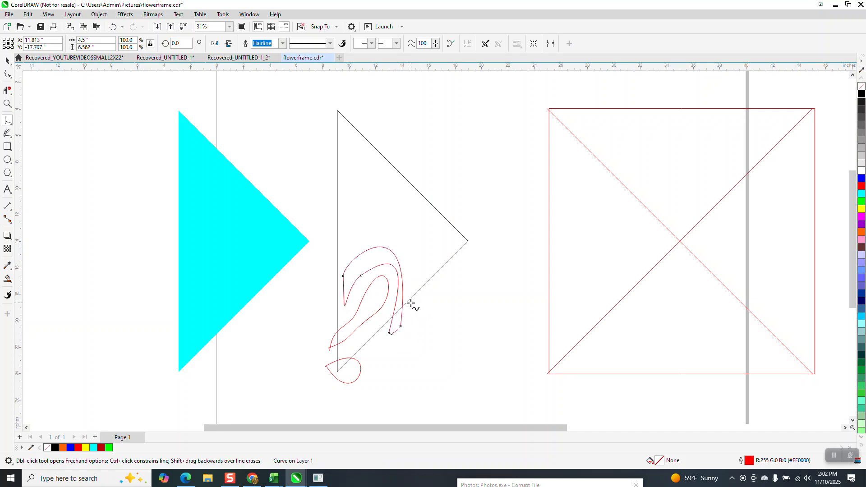
Draw freehand a zigzag shape about 3.4 by 5.5 inches, a teardrop on the right corner and a band about 8.5 inches wide across the middle.
mouse_move(411, 302)
mouse_down()
mouse_move(402, 243)
mouse_move(420, 254)
mouse_move(423, 232)
mouse_move(449, 244)
mouse_move(427, 263)
mouse_move(412, 303)
mouse_up()
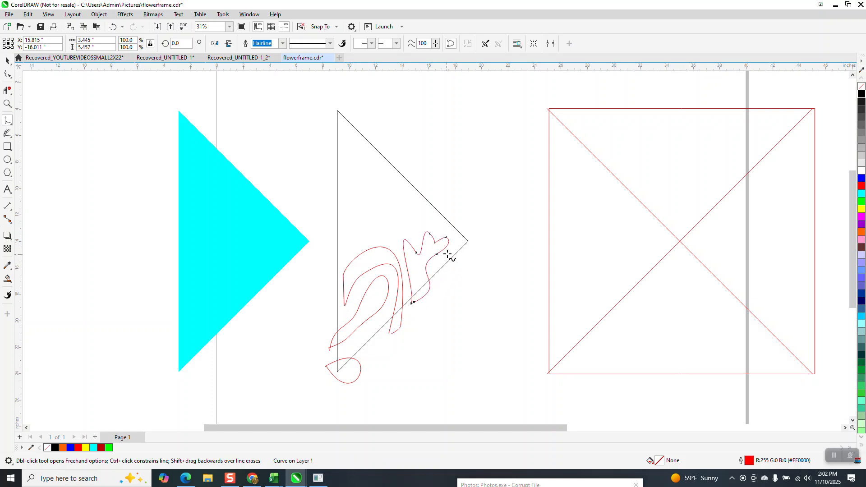
mouse_move(465, 223)
mouse_down()
mouse_move(453, 252)
mouse_move(473, 254)
mouse_move(464, 223)
mouse_up()
drag(329, 264, 384, 235)
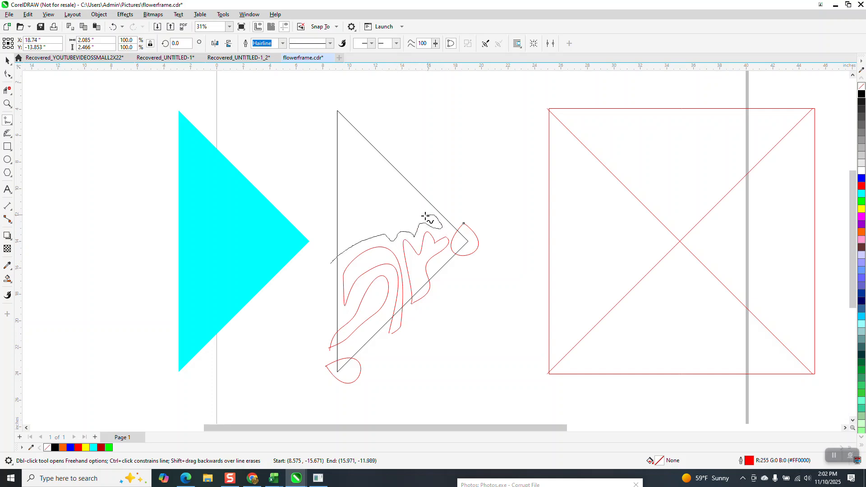
mouse_move(425, 217)
mouse_down()
mouse_move(339, 241)
mouse_move(330, 262)
mouse_up()
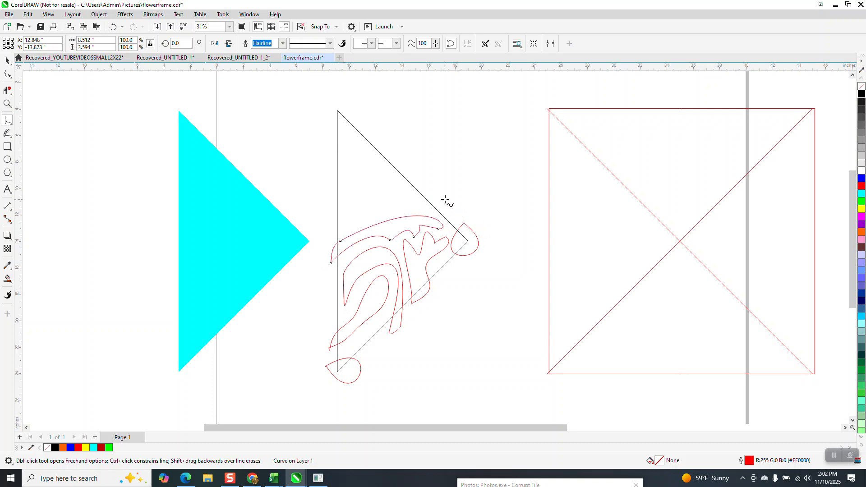
Draw freehand a wavy band about 8 inches wide and several smaller curves to fill the outlined triangle's upper part.
mouse_move(430, 191)
mouse_down()
mouse_move(379, 210)
mouse_move(332, 238)
mouse_move(329, 230)
mouse_move(330, 220)
mouse_move(386, 189)
mouse_move(398, 196)
mouse_move(432, 193)
mouse_up()
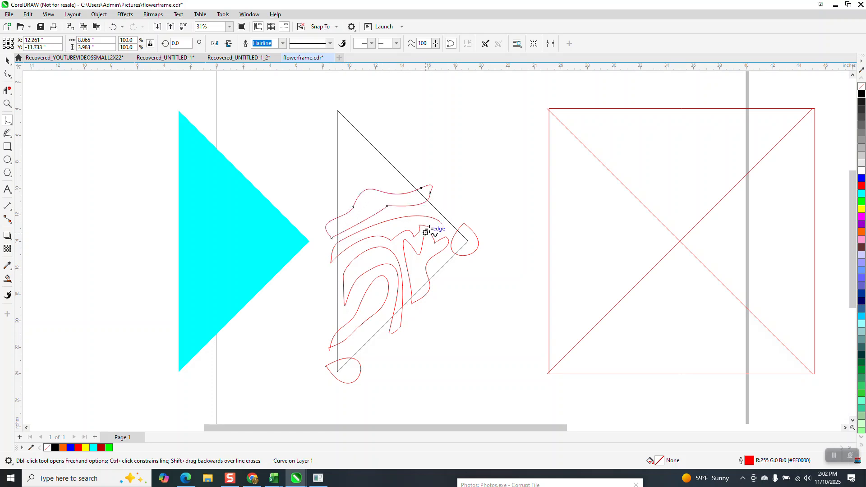
mouse_move(383, 149)
mouse_down()
mouse_move(370, 175)
mouse_move(405, 190)
mouse_move(385, 177)
mouse_move(384, 150)
mouse_up()
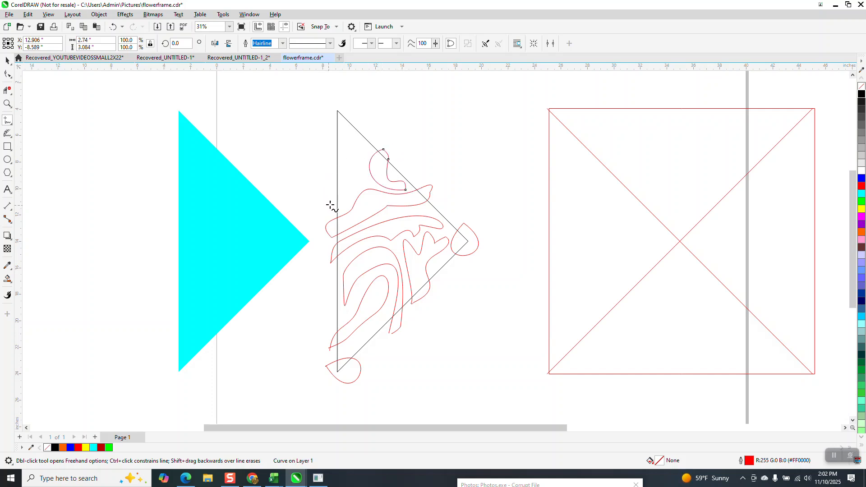
mouse_move(330, 205)
mouse_down()
mouse_move(342, 185)
mouse_move(361, 182)
mouse_move(364, 152)
mouse_move(332, 191)
mouse_move(338, 204)
mouse_move(349, 193)
mouse_move(335, 211)
mouse_up()
mouse_move(327, 176)
mouse_down()
mouse_move(359, 147)
mouse_move(351, 142)
mouse_move(334, 163)
mouse_move(345, 164)
mouse_up()
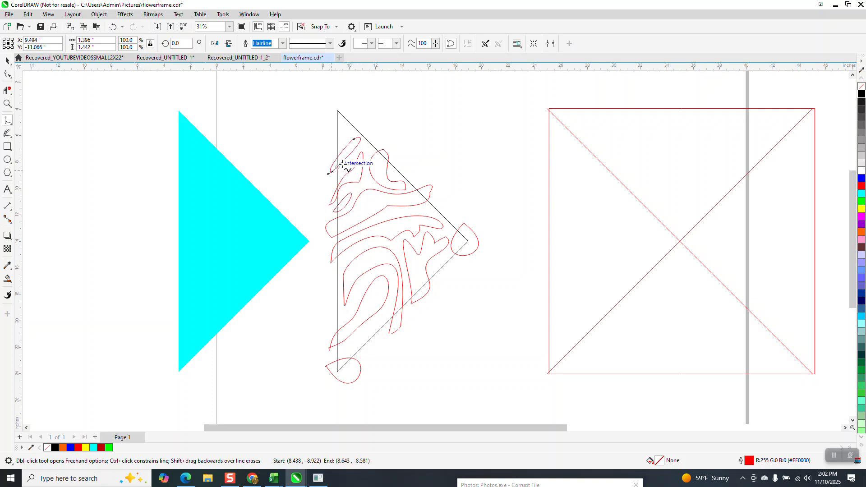
mouse_move(361, 126)
mouse_down()
mouse_move(341, 129)
mouse_move(360, 124)
mouse_move(370, 147)
mouse_move(388, 148)
mouse_move(382, 142)
mouse_up()
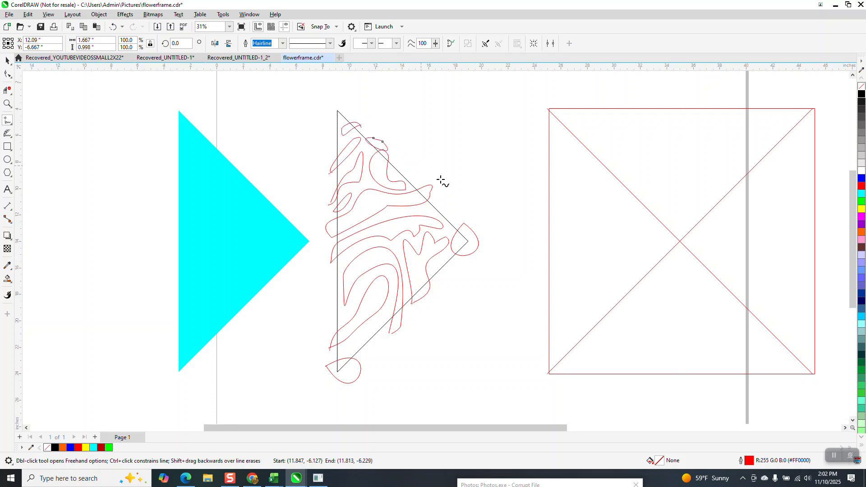
Reshape the lower side of the small oval on the upper slanted edge so it clears the hooked curve beneath it.
click(6, 105)
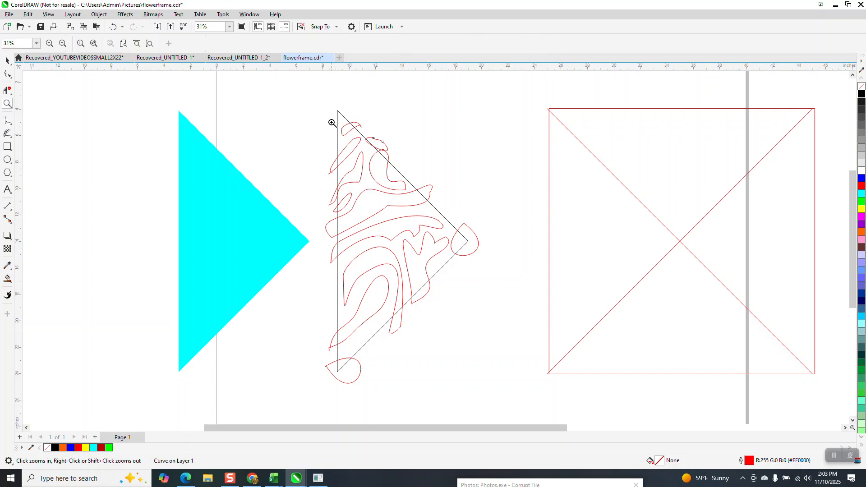
drag(383, 173, 383, 173)
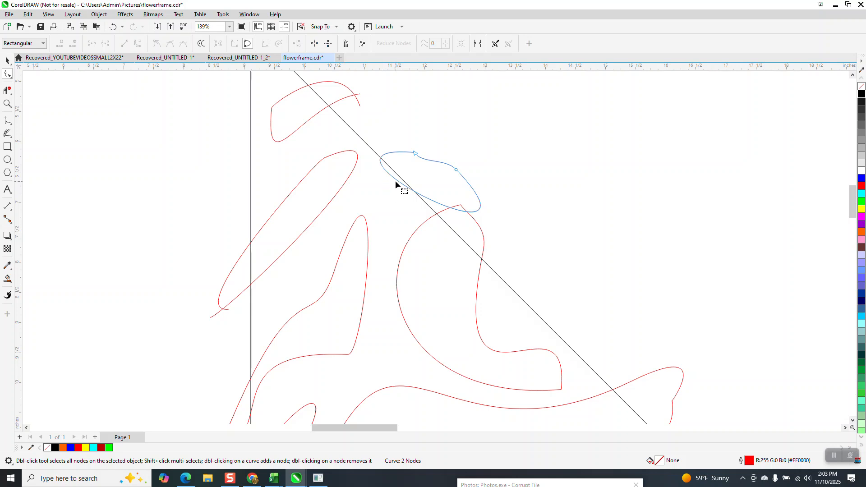
drag(395, 181, 382, 189)
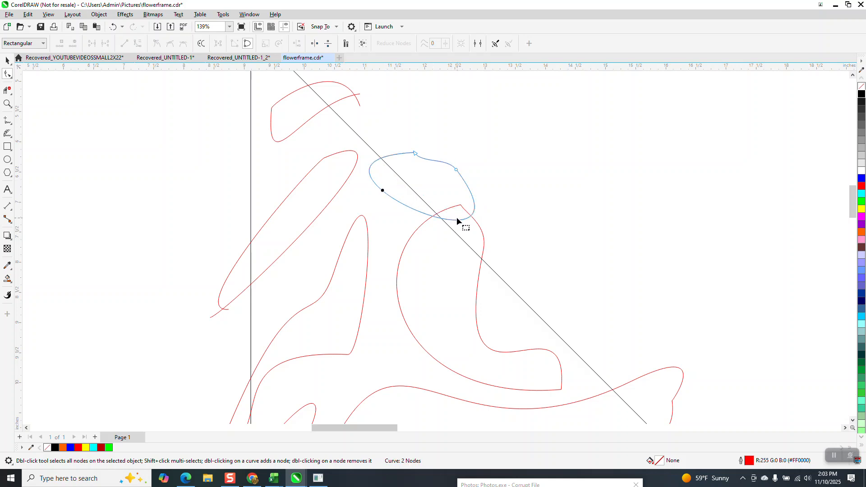
drag(458, 217, 447, 204)
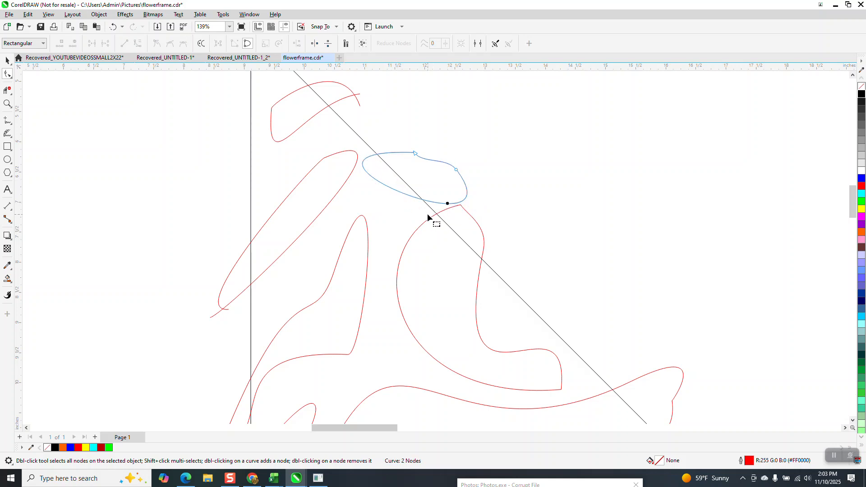
scroll(427, 217, down, 4)
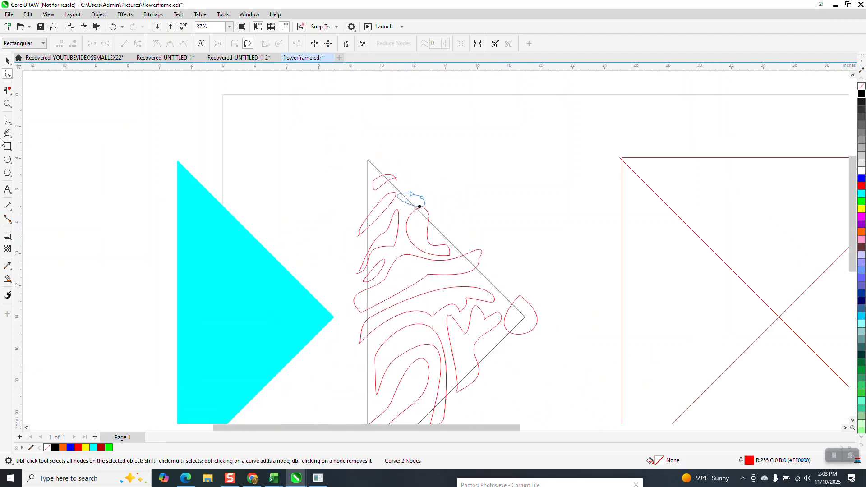
Close the open curve crossing the triangle's upper left edge by joining its two end nodes.
click(7, 103)
drag(452, 323, 452, 323)
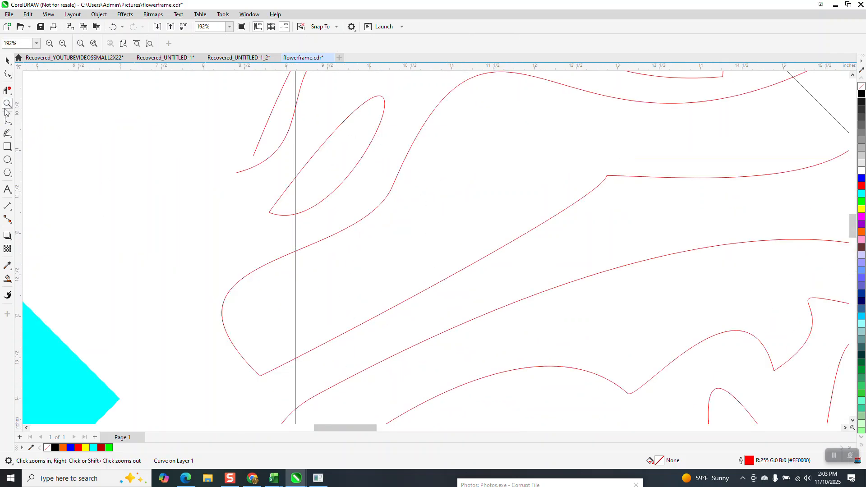
click(7, 74)
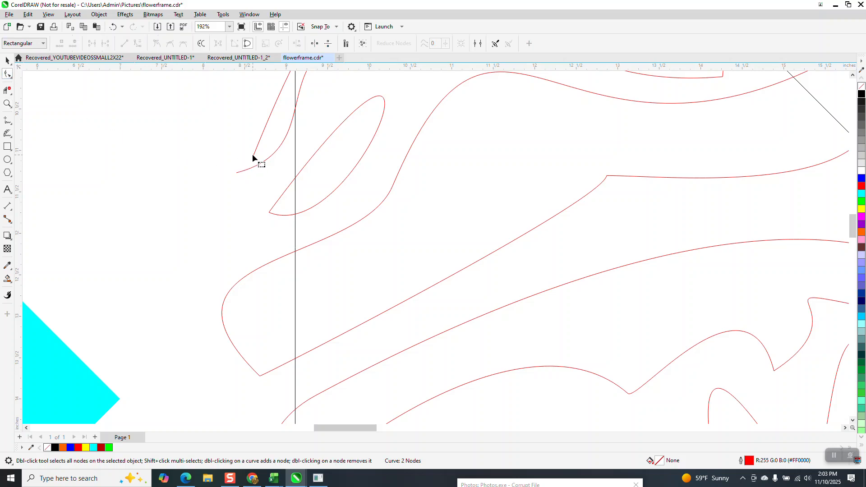
drag(254, 155, 237, 173)
scroll(226, 191, down, 5)
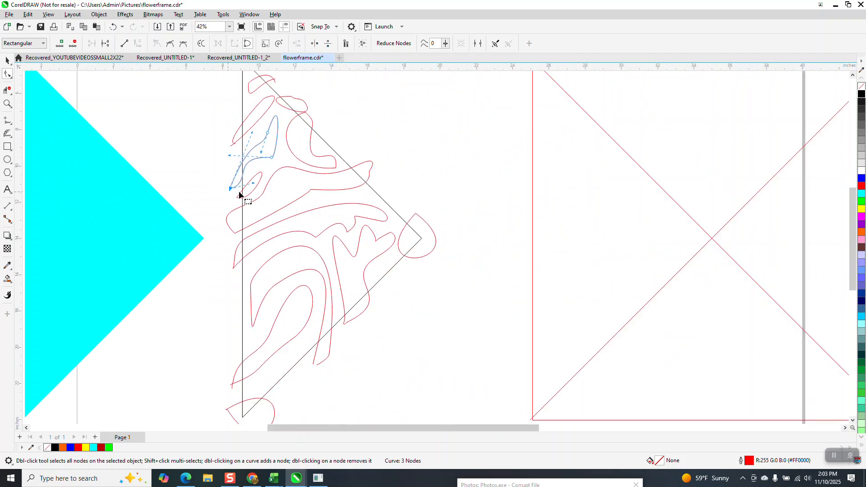
scroll(263, 206, down, 2)
Shift the black outlined triangle 12 inches right onto the crossed red square, away from the freehand curves.
click(7, 60)
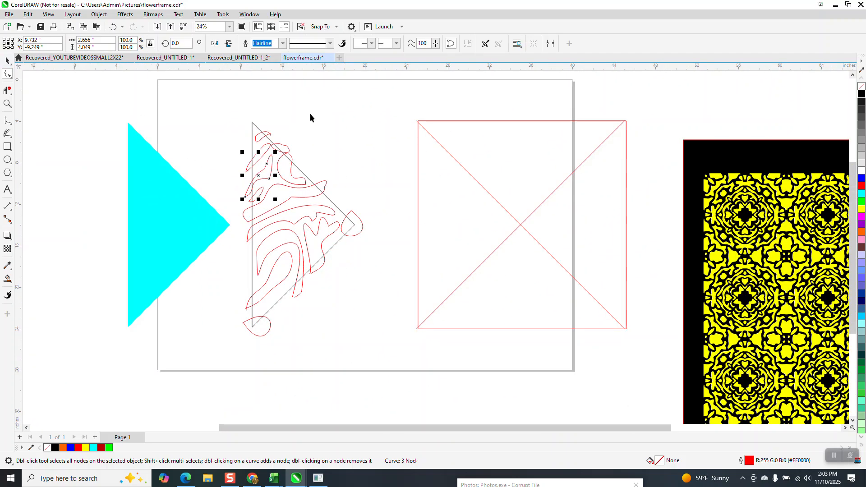
click(335, 179)
click(330, 201)
key(Right)
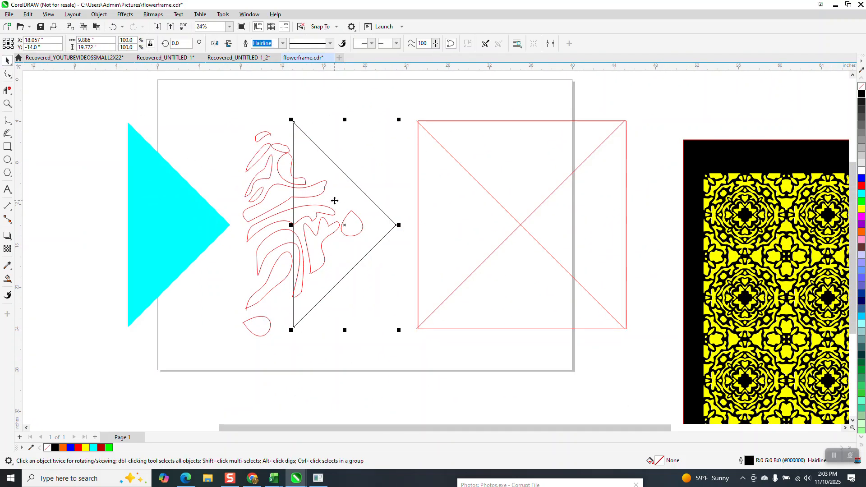
key(Right)
key(Right)
Group all the red freehand curves and shift the group 12 inches left onto the cyan triangle.
drag(231, 115, 318, 288)
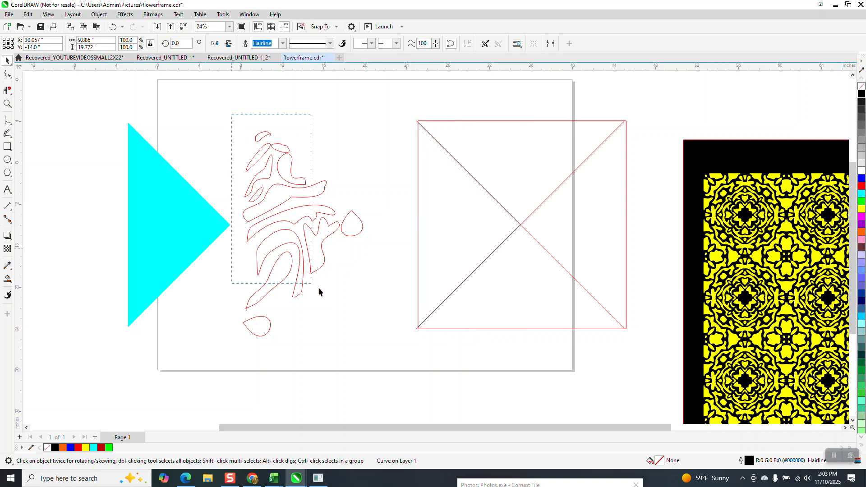
drag(376, 359, 378, 363)
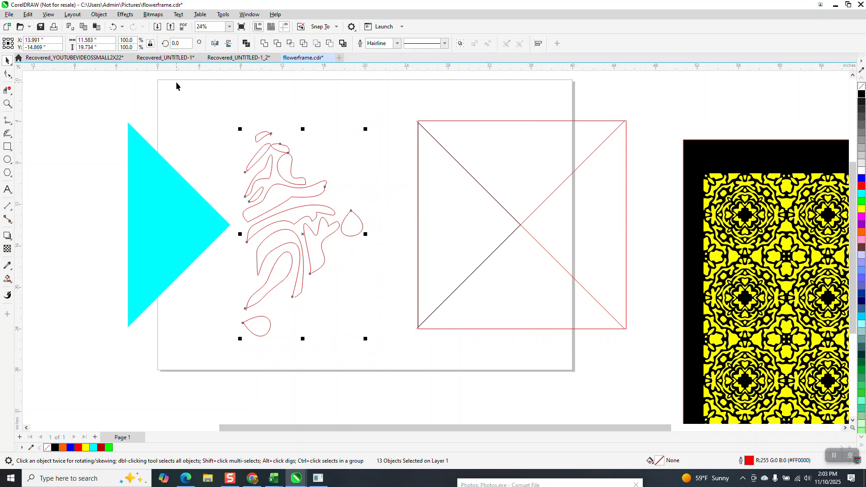
key(ctrl+g)
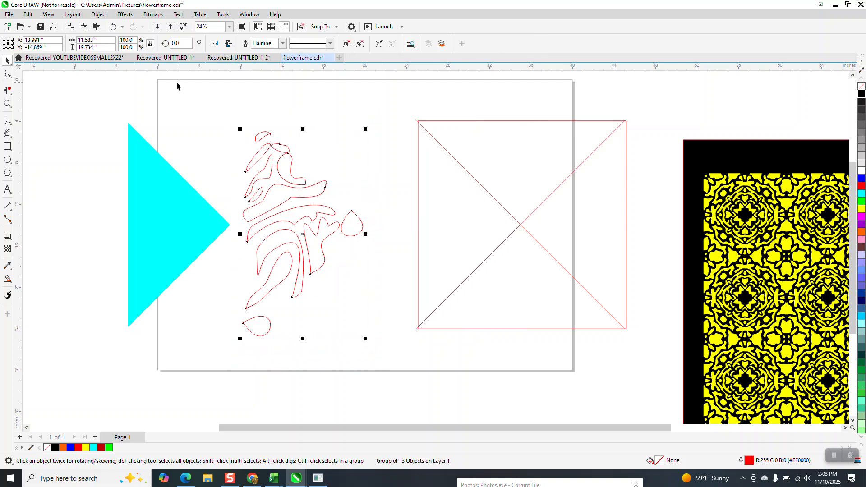
key(Left)
key(Left)
key(Left)
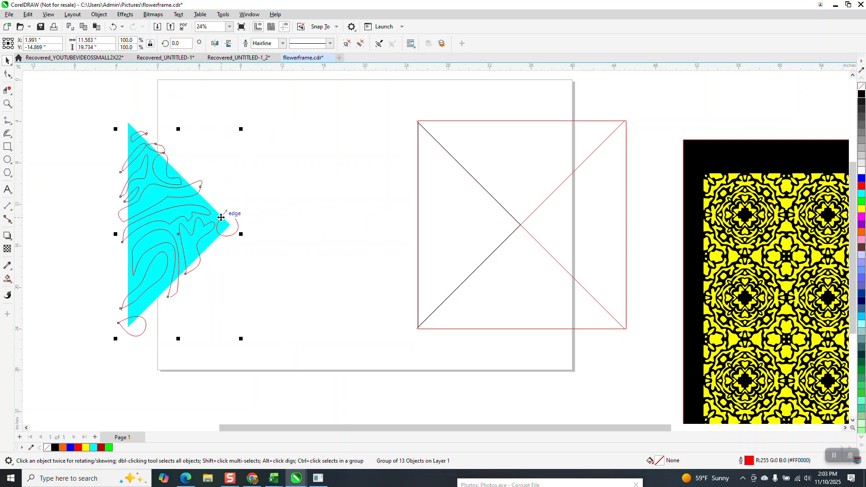
click(99, 14)
mouse_move(114, 162)
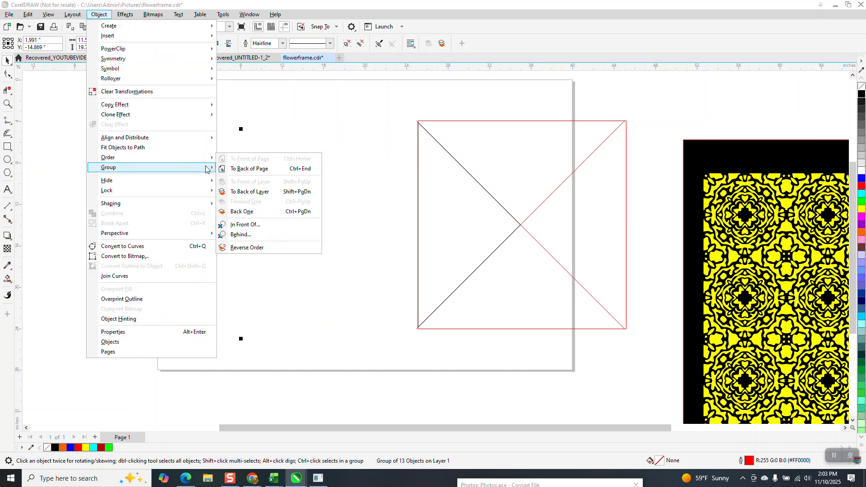
click(219, 167)
click(98, 14)
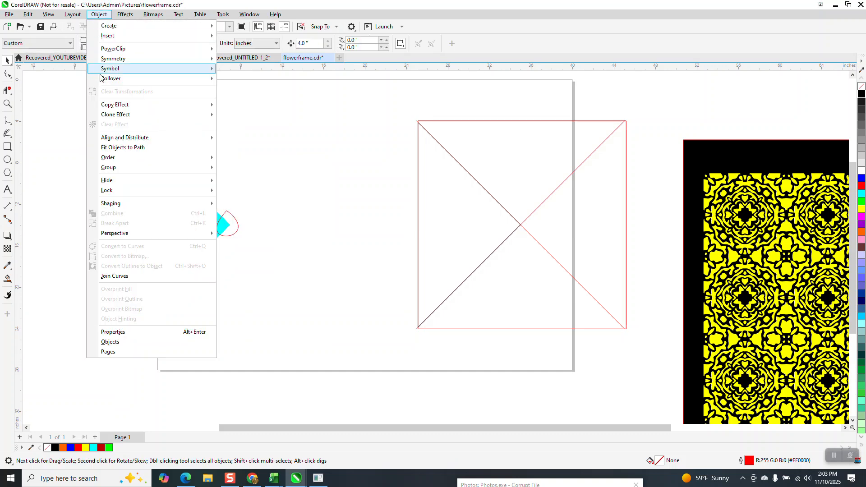
mouse_move(199, 157)
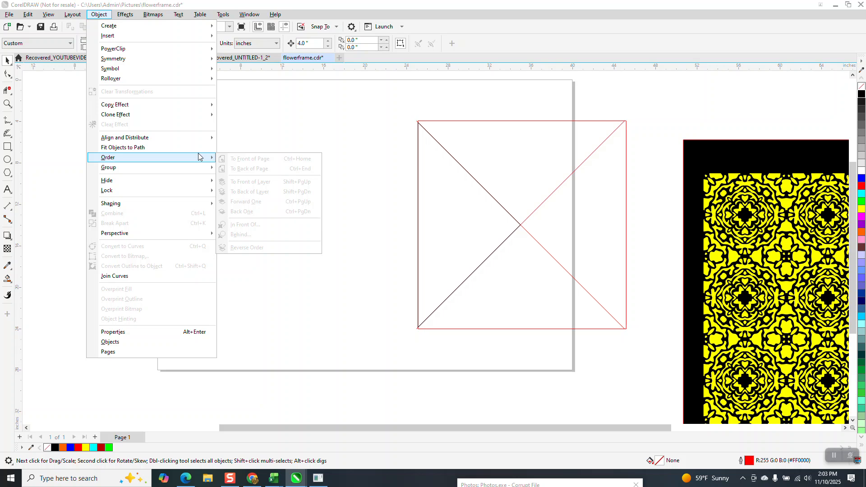
click(235, 147)
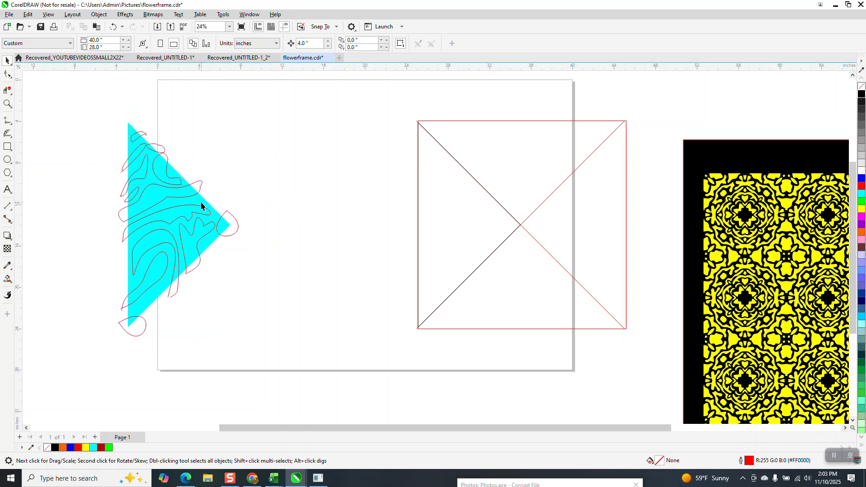
Send the red curve group to the back of the page behind the cyan triangle, and undo that reordering.
click(201, 188)
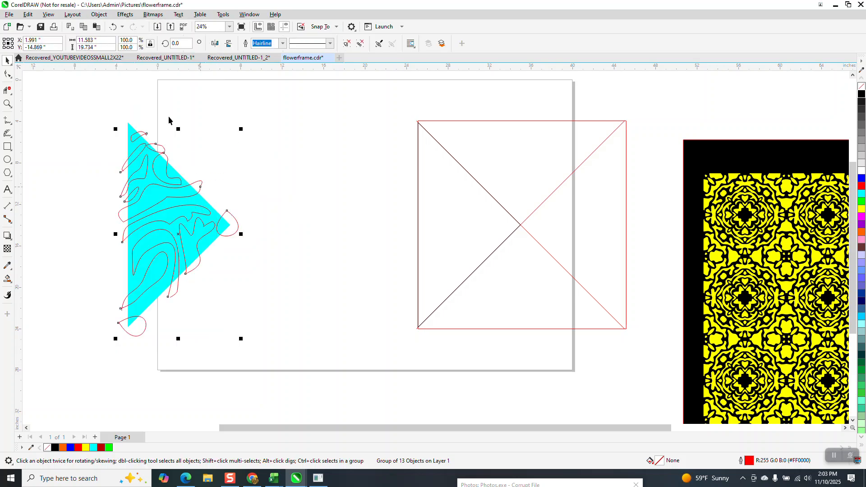
click(98, 15)
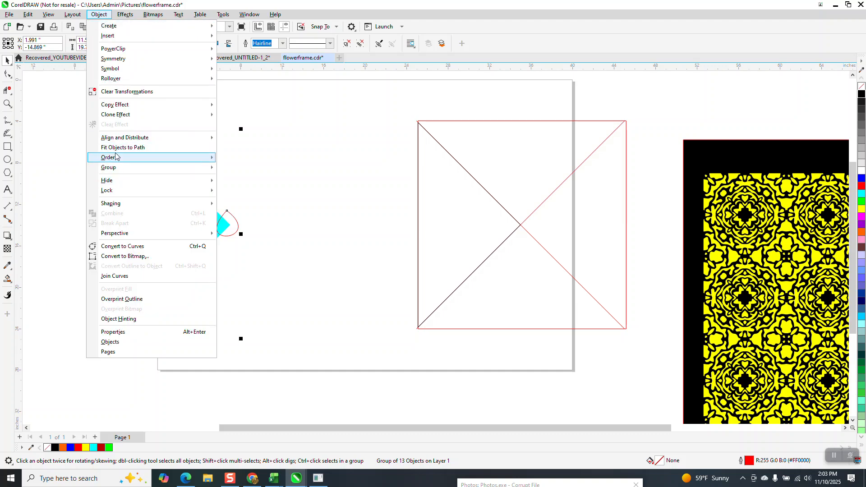
mouse_move(117, 158)
click(226, 172)
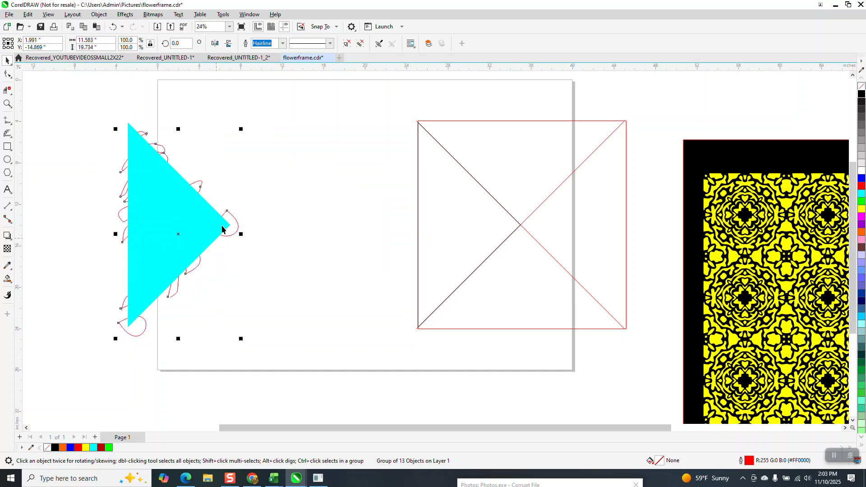
click(112, 27)
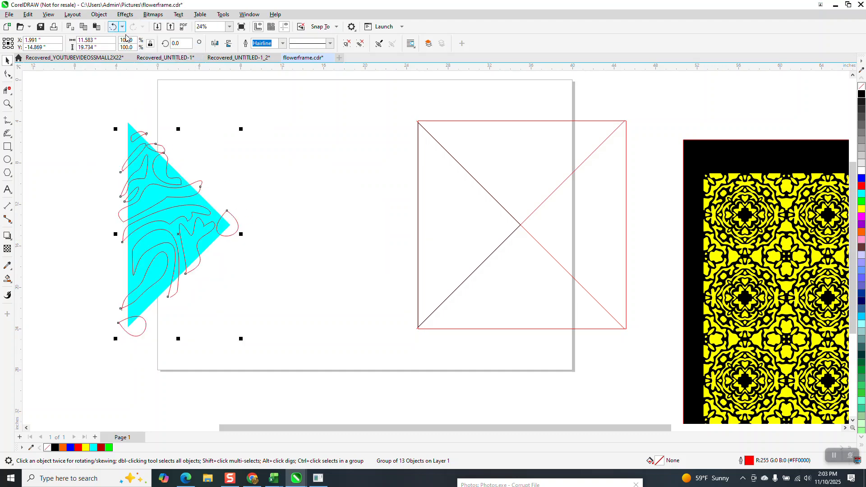
Intersect the red curve group with the cyan triangle and shift the resulting cyan pieces 12 inches right.
drag(97, 111, 309, 361)
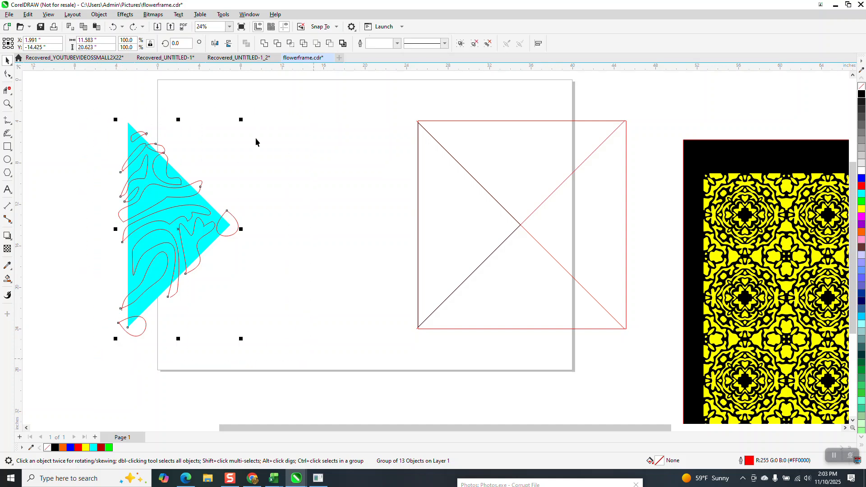
click(291, 44)
key(Right)
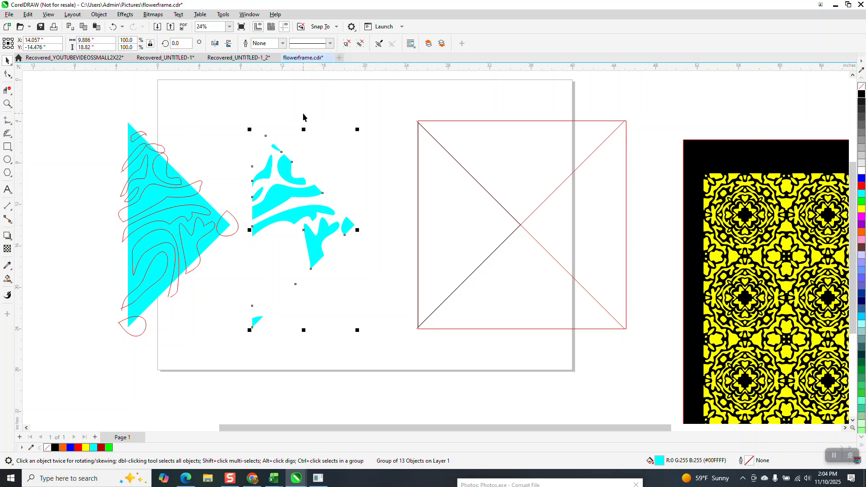
Delete the shifted cyan pieces and intersect the red curve group with the cyan triangle again.
key(Delete)
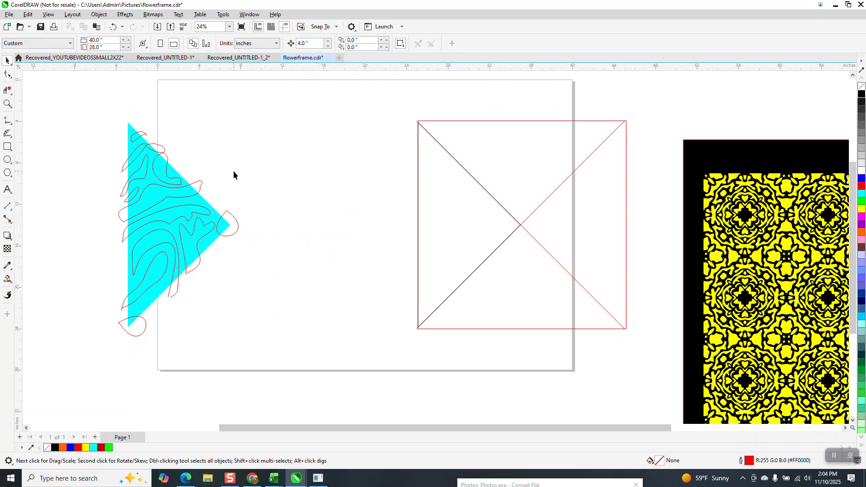
click(236, 221)
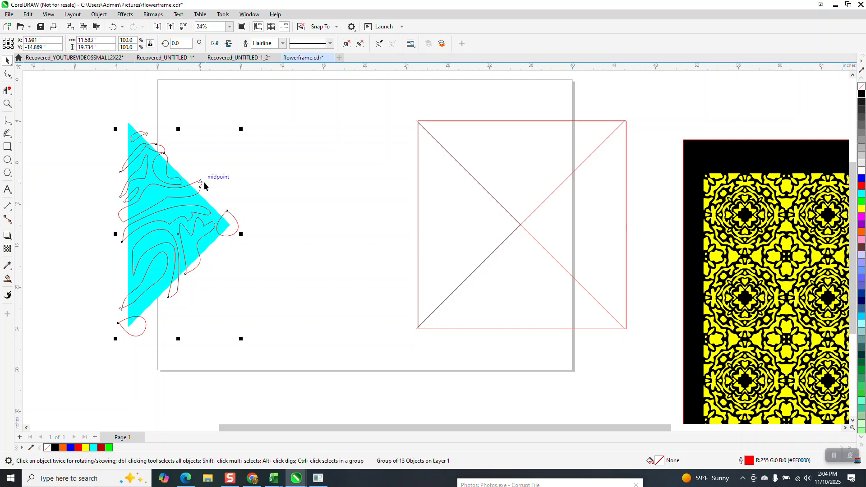
drag(82, 96, 131, 328)
drag(276, 361, 276, 361)
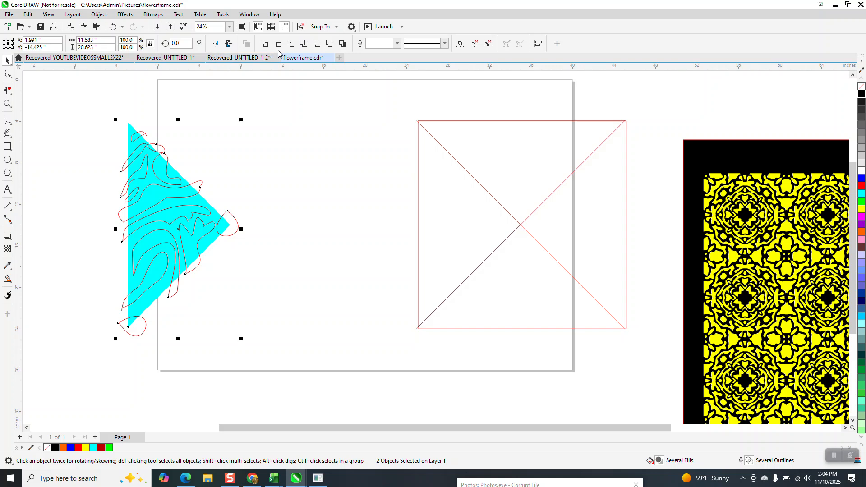
click(291, 43)
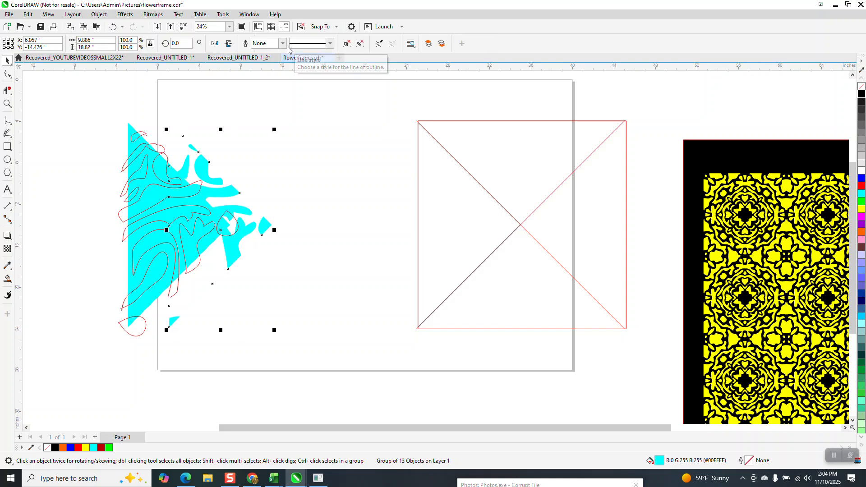
Shift the new cyan pieces 12 inches right and undo that shift.
key(Right)
key(Right)
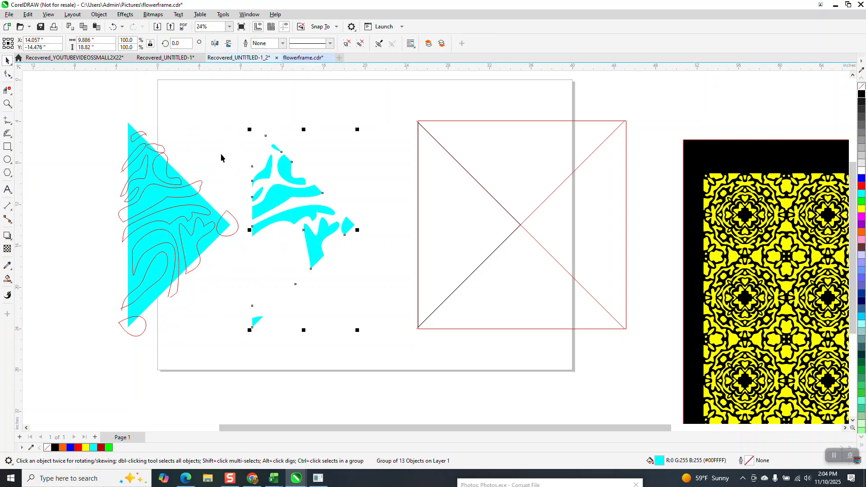
click(113, 28)
click(113, 27)
click(113, 28)
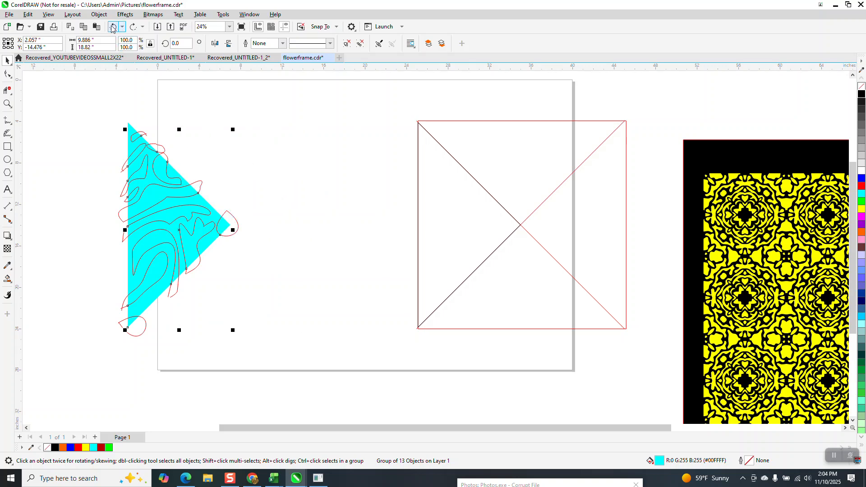
Move the cyan triangle about 20 inches right off the curves, and remove the fill from the pieces left behind.
click(351, 158)
drag(194, 202, 406, 212)
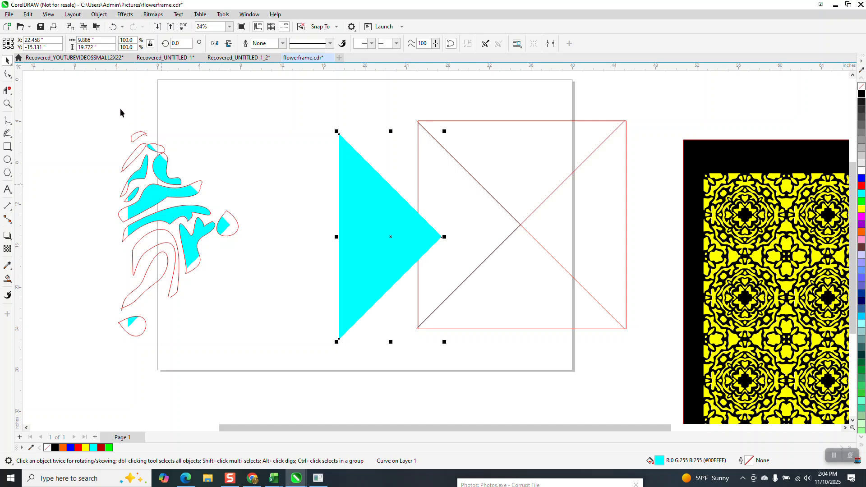
drag(97, 120, 226, 345)
click(861, 85)
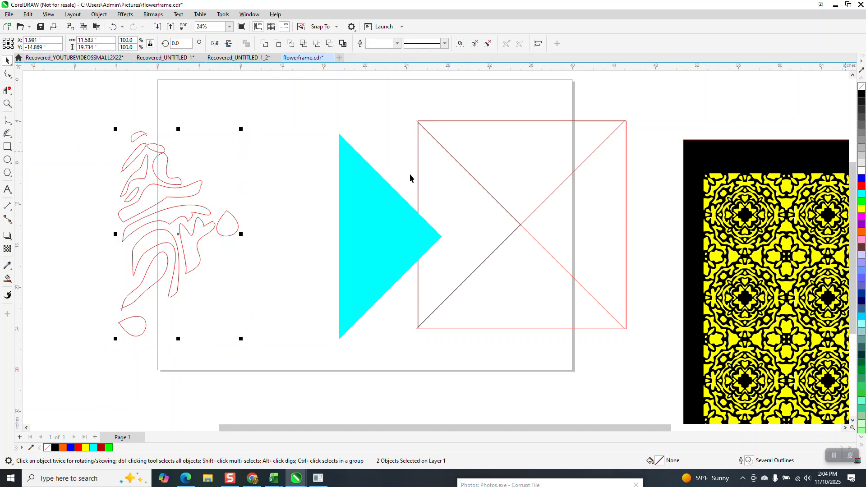
Move the red curve group about 8 inches right and reposition the cyan triangle underneath it.
click(159, 172)
click(167, 168)
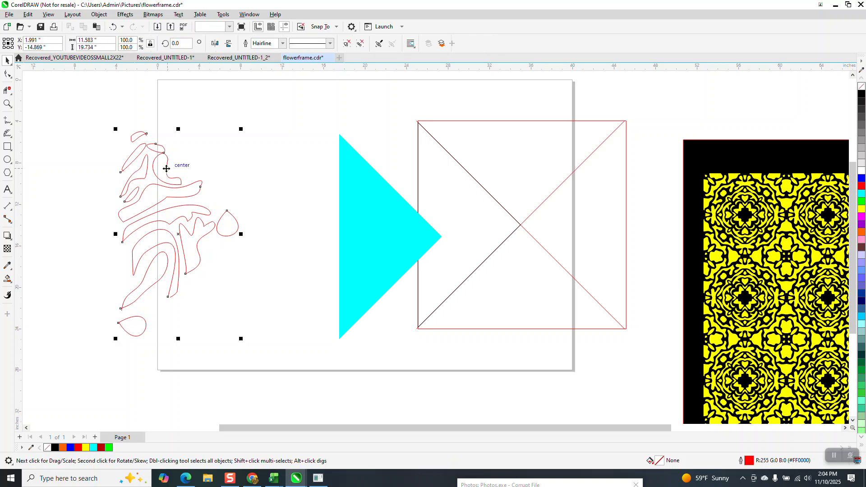
drag(166, 172, 249, 169)
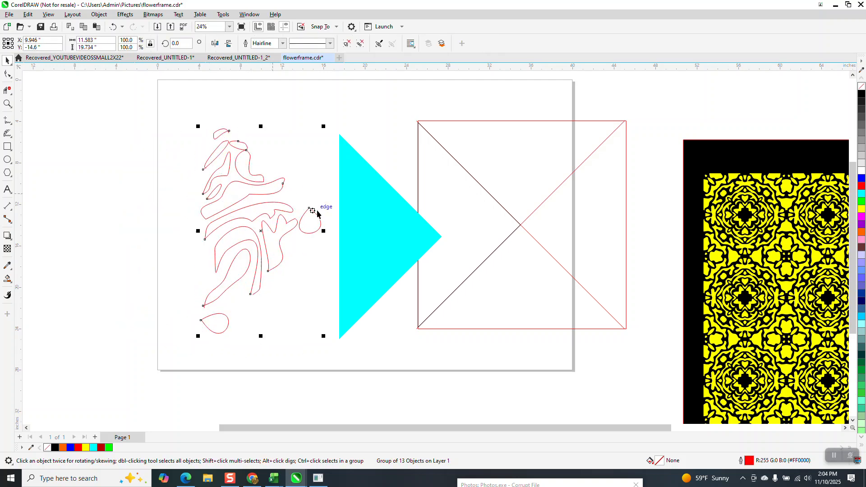
drag(369, 232, 243, 218)
Try intersecting the red curve group with the repositioned cyan triangle, and delete the resulting cyan pieces.
drag(180, 100, 378, 377)
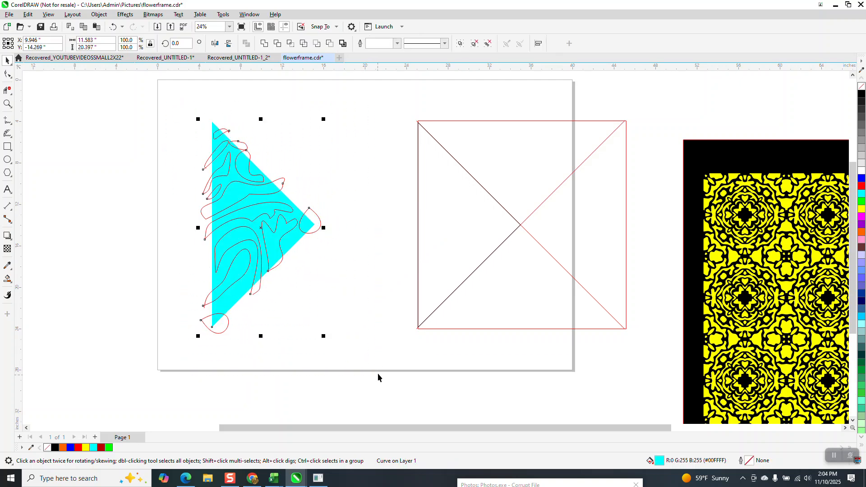
click(290, 44)
key(Left)
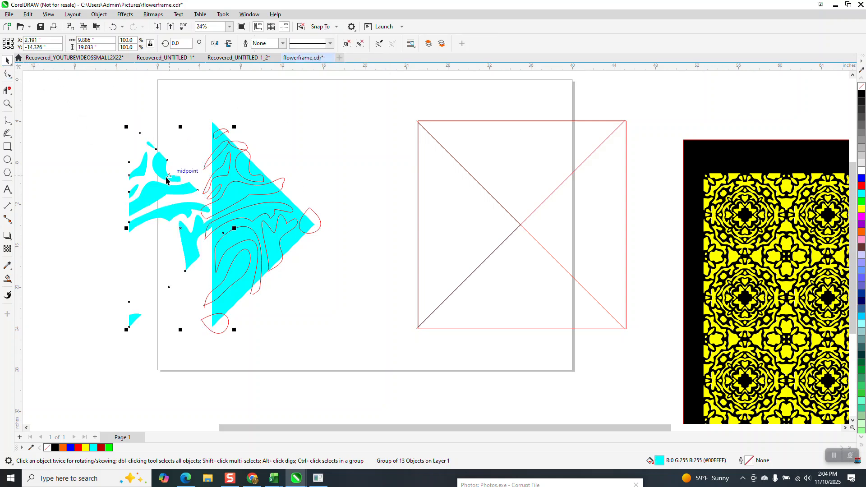
key(Delete)
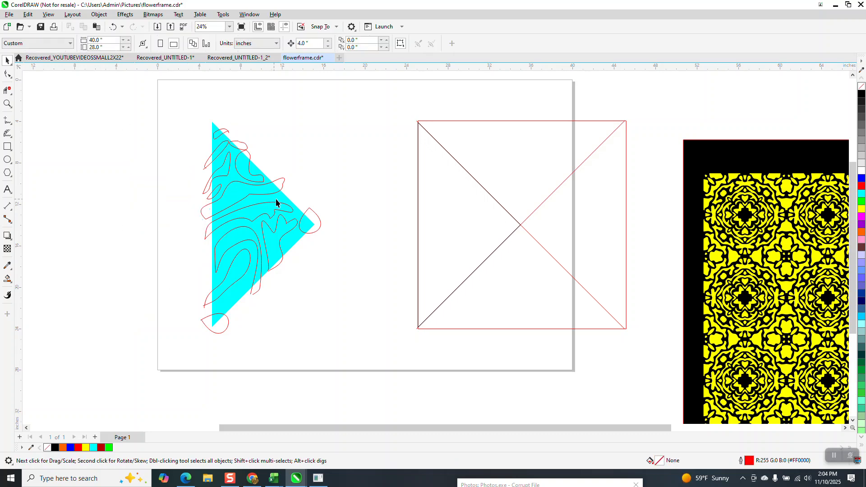
Delete the old red freehand curves and place the cyan triangle alone with its centre at about X 14.2 inches.
drag(279, 199, 403, 200)
drag(173, 125, 338, 351)
key(Delete)
drag(370, 265, 285, 264)
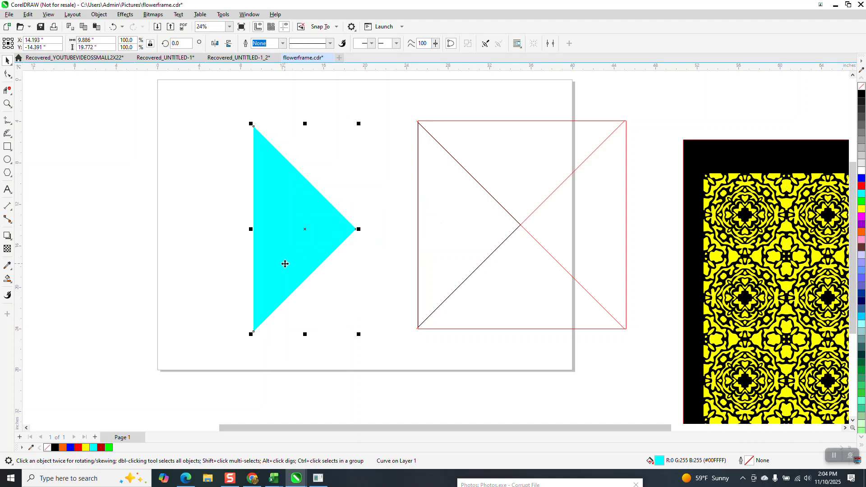
Duplicate the cyan triangle and shift the copy 12 inches left.
key(ctrl+d)
key(Left)
key(Left)
key(Left)
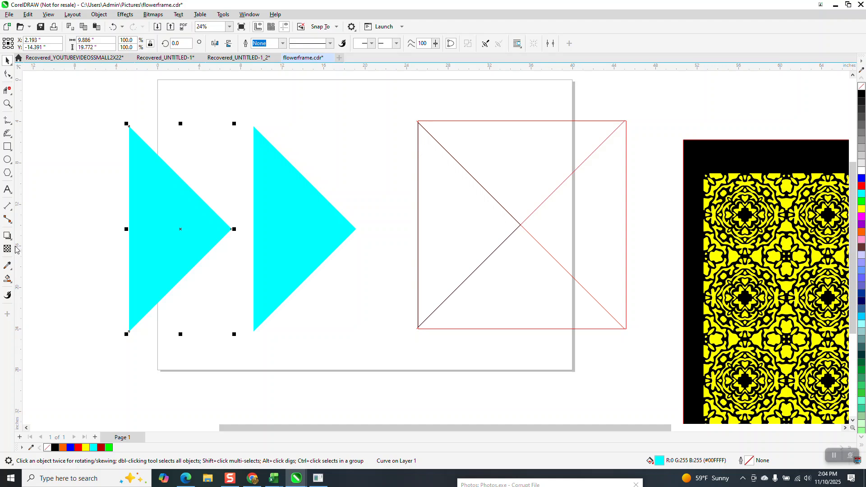
Draw freehand closed petal loops and a long wavy band across the lower half of the cyan triangle on the page.
click(7, 103)
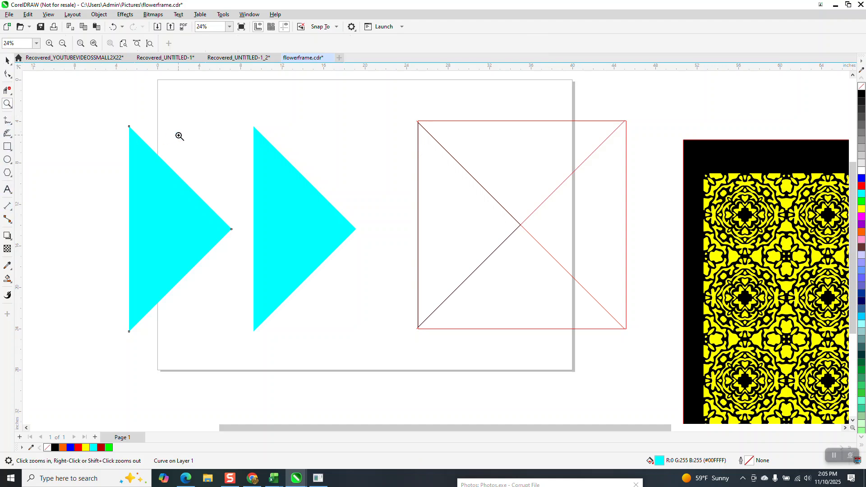
drag(208, 123, 351, 316)
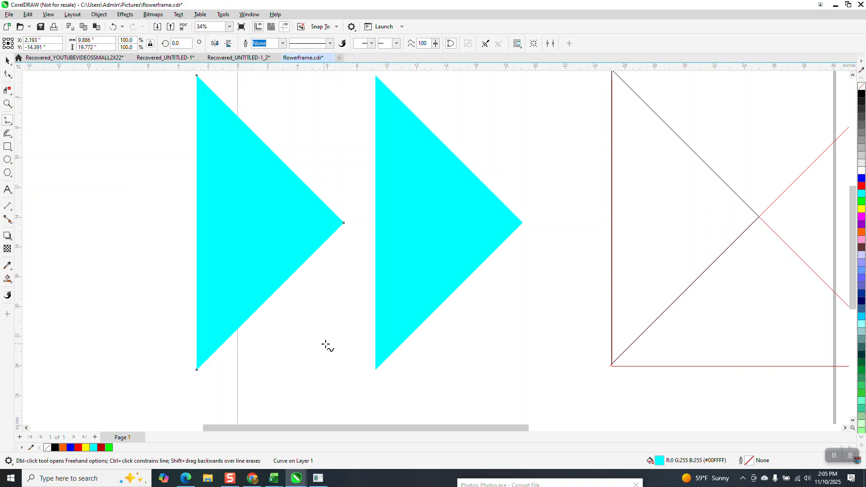
mouse_move(342, 344)
mouse_down()
mouse_move(391, 323)
mouse_move(412, 295)
mouse_move(397, 277)
mouse_move(360, 296)
mouse_move(343, 350)
mouse_up()
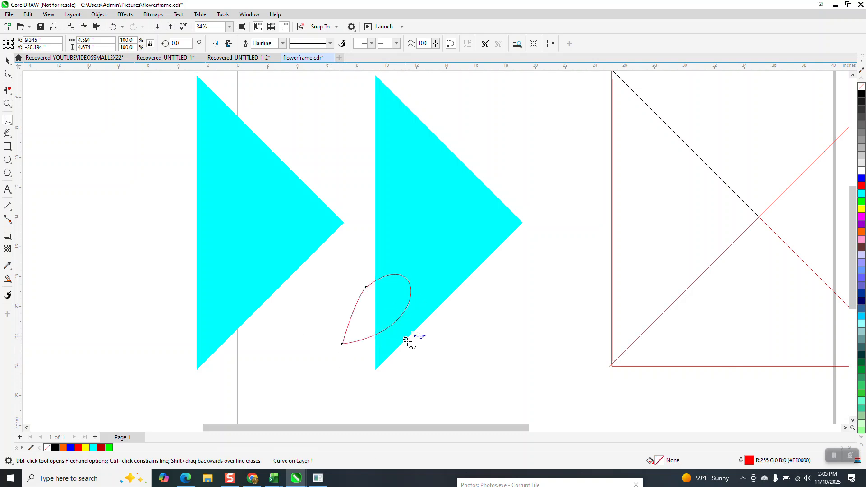
mouse_move(408, 324)
mouse_down()
mouse_move(426, 275)
mouse_move(405, 261)
mouse_move(391, 265)
mouse_move(392, 248)
mouse_move(415, 247)
mouse_move(435, 305)
mouse_move(416, 352)
mouse_up()
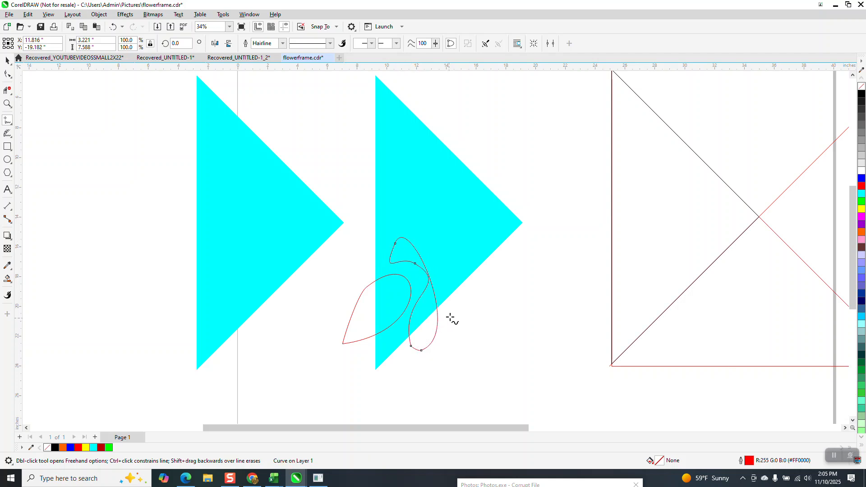
mouse_move(449, 317)
mouse_down()
mouse_move(441, 267)
mouse_move(454, 267)
mouse_move(467, 299)
mouse_move(449, 317)
mouse_up()
mouse_move(479, 282)
mouse_down()
mouse_move(450, 250)
mouse_move(432, 257)
mouse_up()
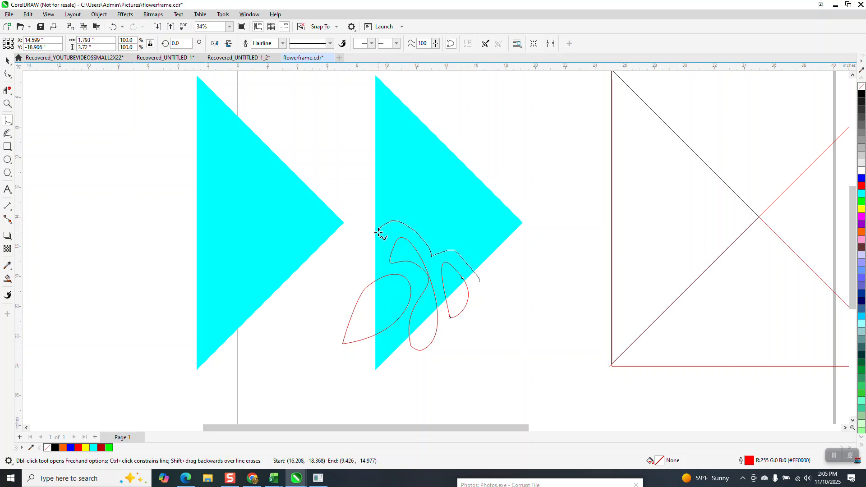
mouse_move(379, 231)
mouse_down()
mouse_move(402, 206)
mouse_move(423, 232)
mouse_move(489, 256)
mouse_move(486, 288)
mouse_up()
Draw more closed freehand curves over the triangle's tip and upper half, ending with a small loop near its upper corner.
mouse_move(504, 258)
mouse_down()
mouse_move(488, 227)
mouse_move(497, 221)
mouse_move(512, 228)
mouse_move(503, 255)
mouse_up()
mouse_move(506, 194)
mouse_down()
mouse_move(478, 216)
mouse_move(483, 237)
mouse_move(435, 216)
mouse_move(467, 194)
mouse_move(506, 195)
mouse_up()
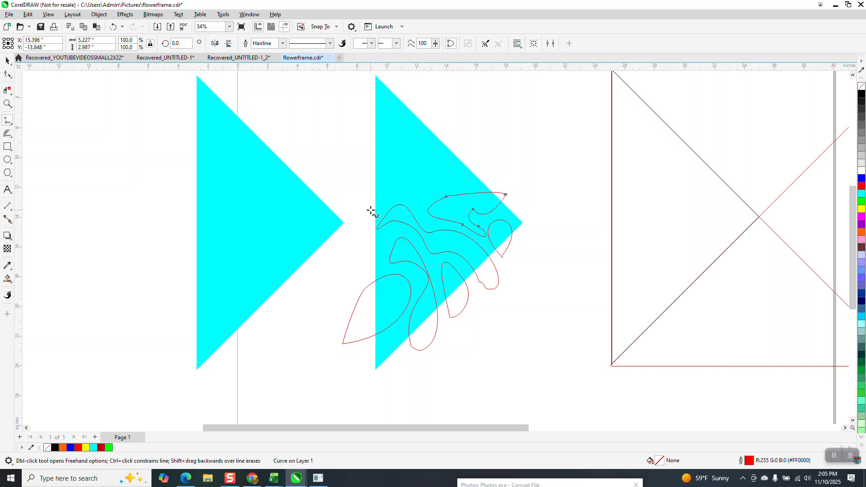
mouse_move(371, 210)
mouse_down()
mouse_move(408, 191)
mouse_move(416, 204)
mouse_move(434, 190)
mouse_move(469, 183)
mouse_move(391, 180)
mouse_move(372, 218)
mouse_up()
mouse_move(461, 154)
mouse_down()
mouse_move(432, 171)
mouse_move(404, 165)
mouse_move(450, 145)
mouse_move(460, 153)
mouse_move(404, 144)
mouse_move(387, 170)
mouse_move(386, 148)
mouse_move(419, 132)
mouse_move(409, 125)
mouse_move(416, 115)
mouse_move(437, 133)
mouse_up()
mouse_move(366, 140)
mouse_down()
mouse_move(404, 130)
mouse_move(402, 108)
mouse_move(366, 140)
mouse_up()
mouse_move(404, 92)
mouse_down()
mouse_move(382, 104)
mouse_move(402, 90)
mouse_up()
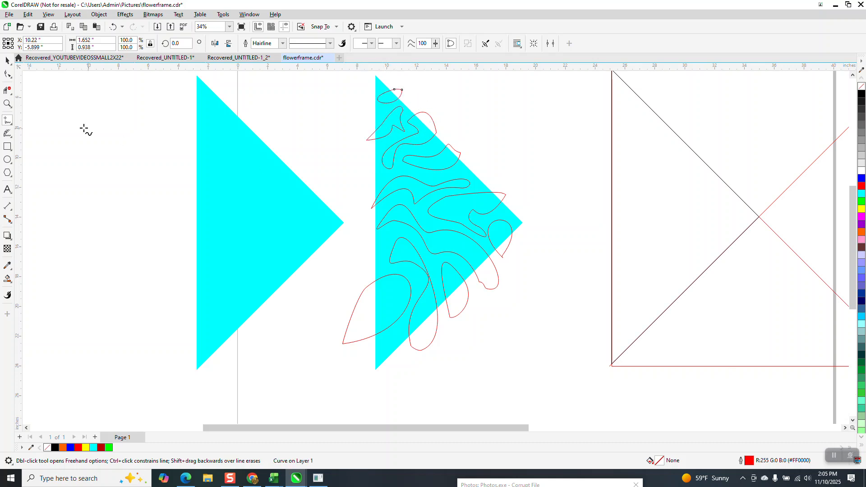
click(11, 66)
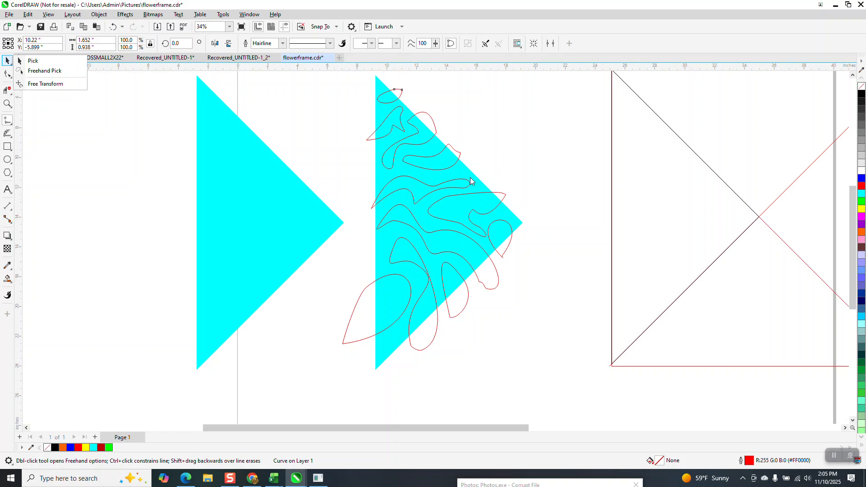
click(471, 178)
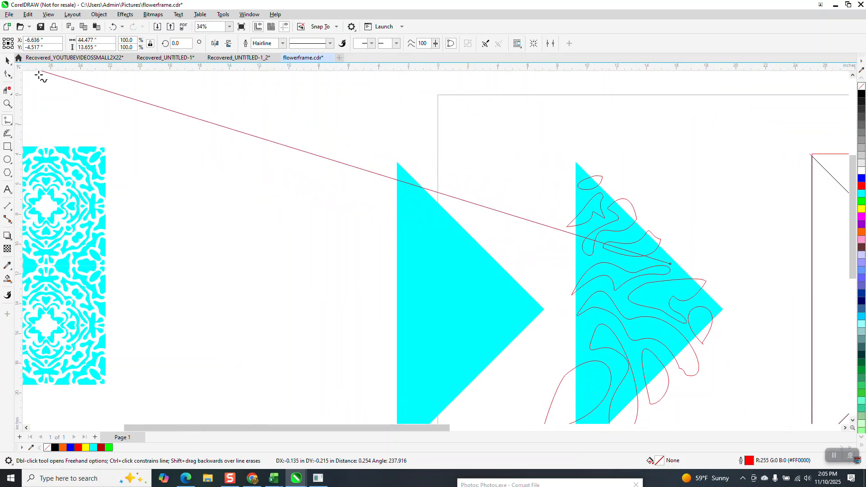
click(38, 75)
scroll(271, 188, down, 4)
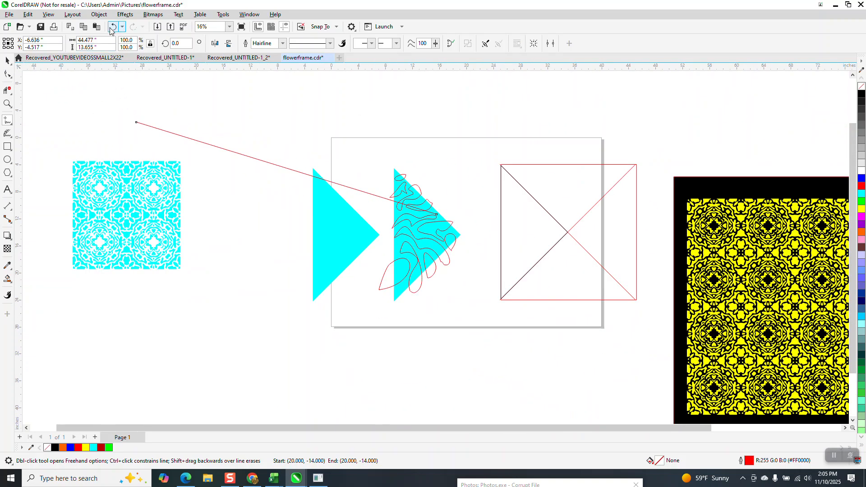
click(113, 27)
Shift the curve-covered cyan triangle 12 inches right, clear of the curves, and group all 11 freehand curves.
click(7, 60)
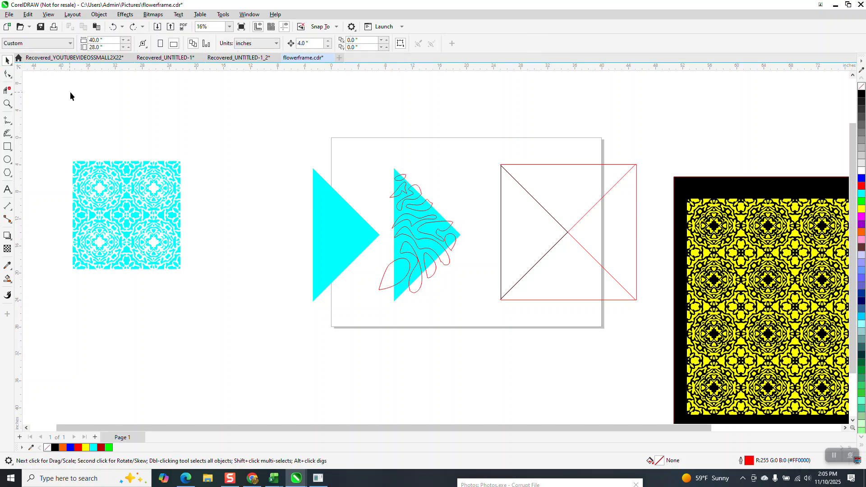
click(432, 213)
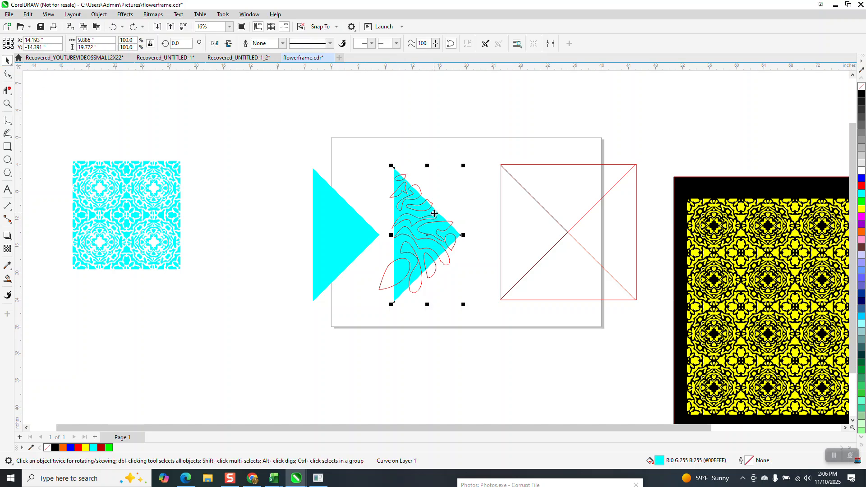
key(shift+Right)
key(shift+Right)
key(shift+Right)
drag(365, 167, 469, 319)
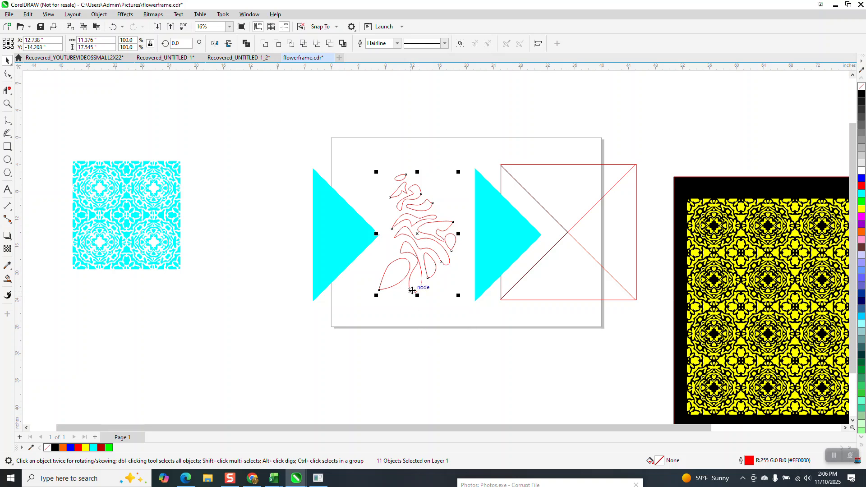
Shift the cyan triangle 12 inches left, back under the grouped freehand curves.
click(480, 266)
key(shift+Left)
key(shift+Left)
key(shift+Left)
key(shift+Left)
key(shift+Left)
key(shift+Left)
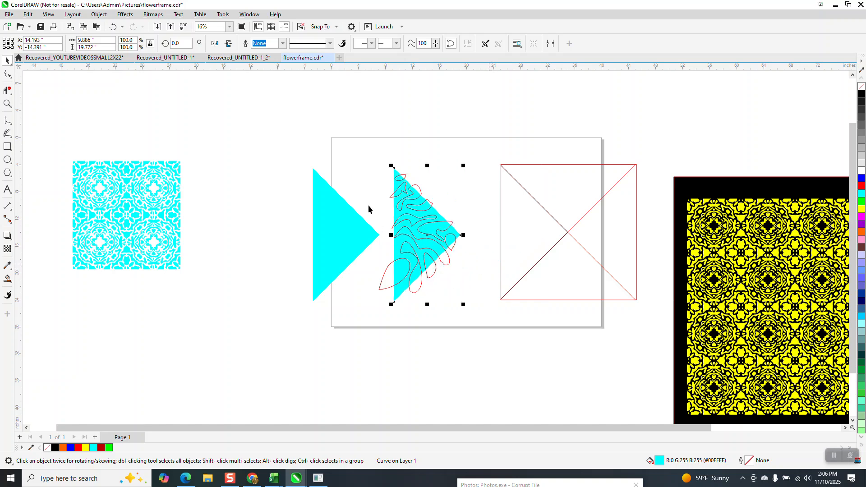
Delete the spare plain cyan triangle beside the one carrying the curves.
click(324, 209)
key(Delete)
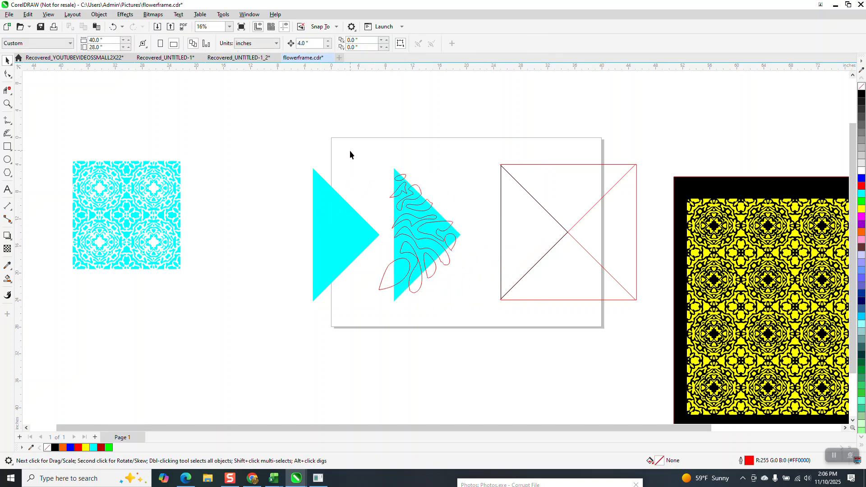
click(333, 215)
key(Delete)
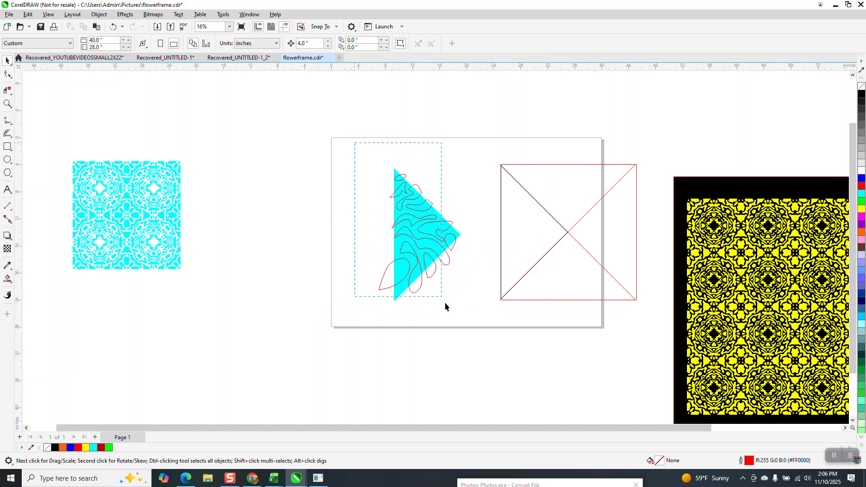
Intersect the freehand curve group with the cyan triangle and shift the resulting cyan pieces 20 inches left.
drag(444, 302, 479, 342)
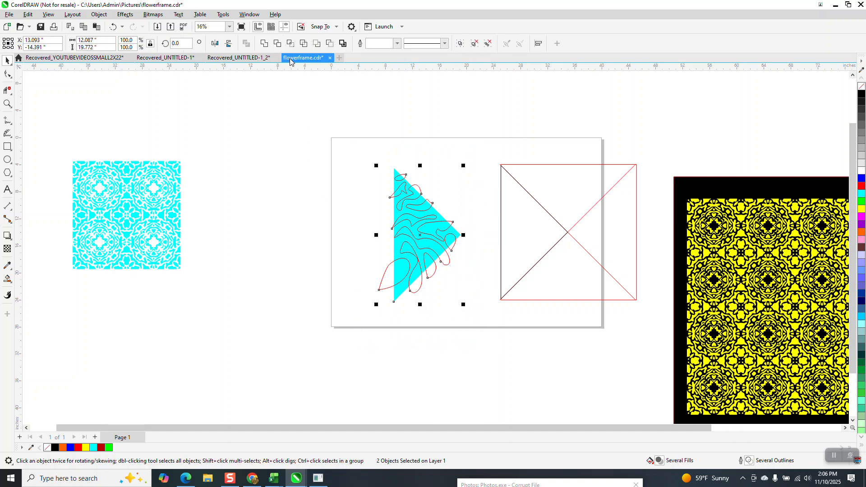
click(290, 45)
key(Left)
key(Left)
key(Left)
key(Left)
key(Left)
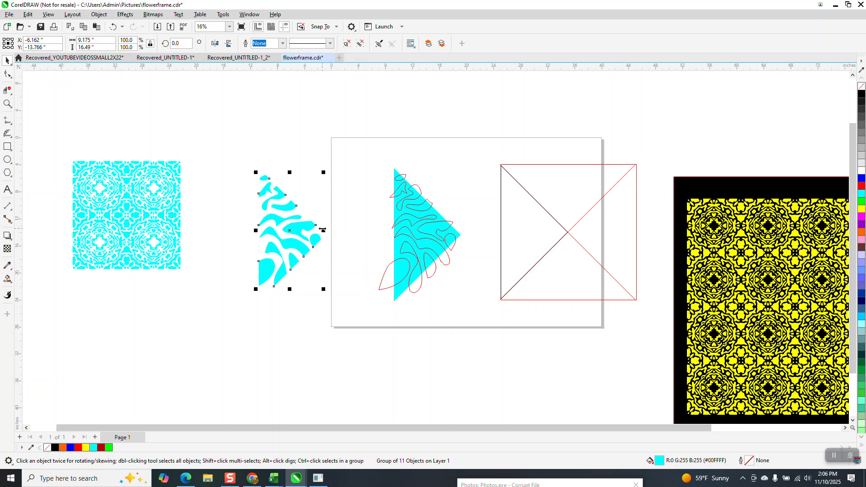
Mirror the cyan piece group horizontally to its left, and mirror a copy back to the right to form a symmetrical diamond.
drag(324, 231, 252, 235)
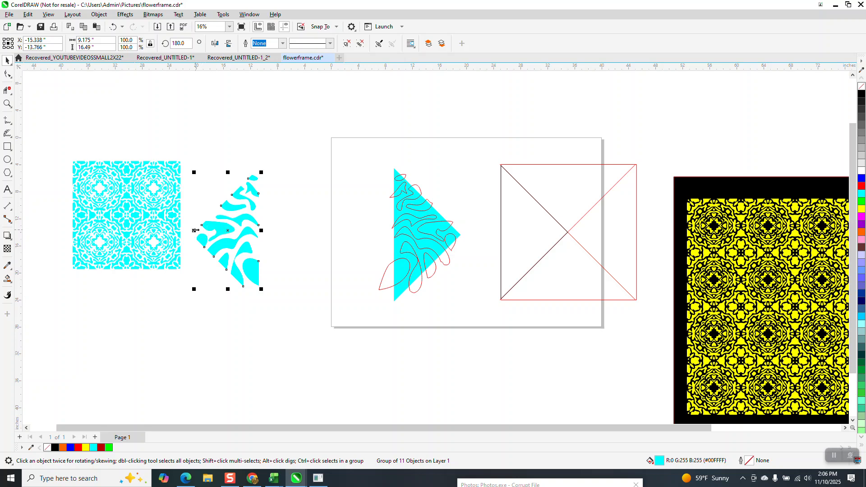
drag(195, 230, 277, 246)
scroll(277, 246, down, 1)
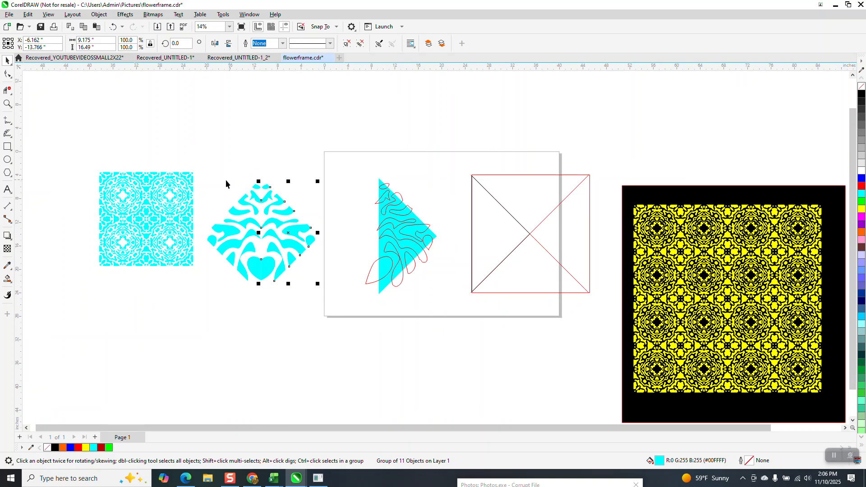
Move the finished cyan square pattern left, clear of the mirrored diamond, and rotate the whole diamond by 45 degrees.
drag(72, 147, 195, 280)
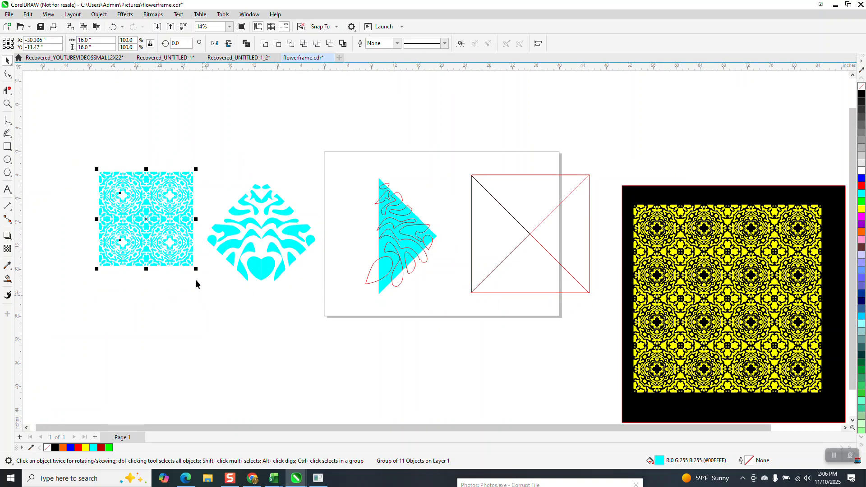
drag(183, 241, 127, 240)
drag(183, 169, 345, 326)
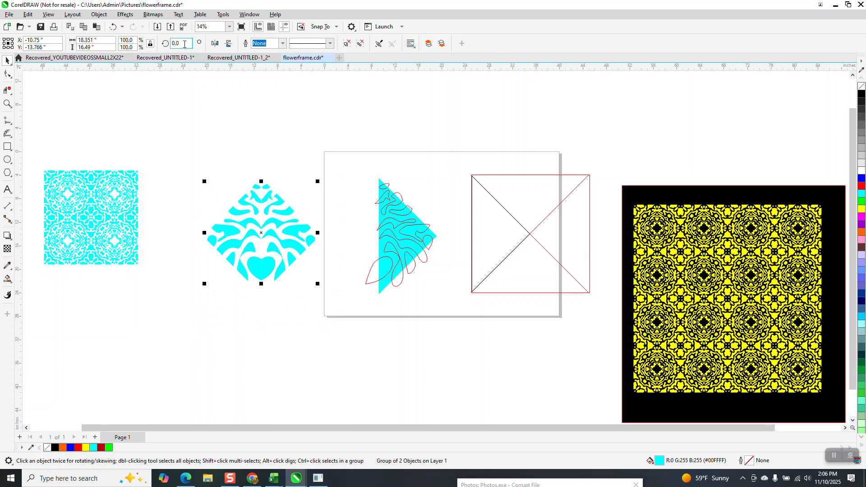
text(45)
key(Return)
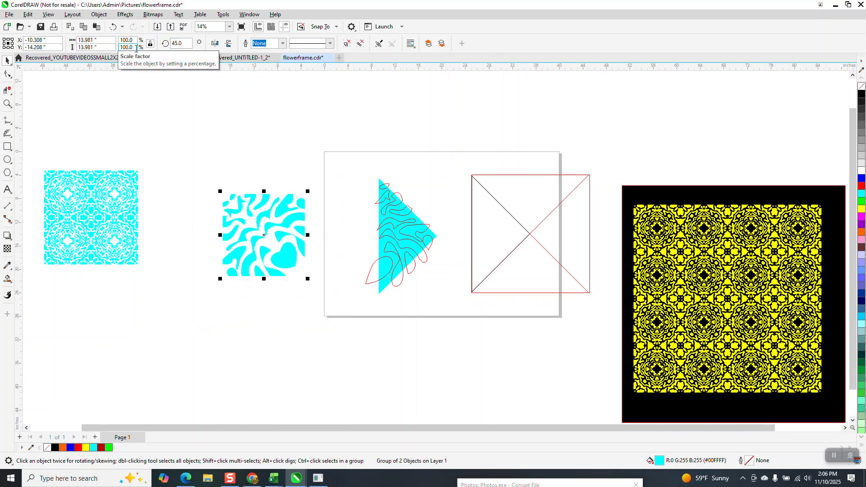
Resize the rotated cyan tile proportionally to 4 inches wide.
click(87, 40)
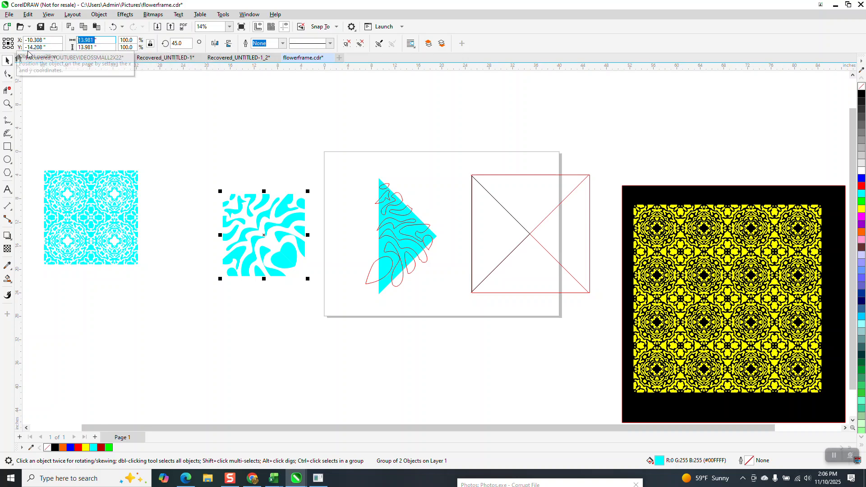
text(4)
key(Return)
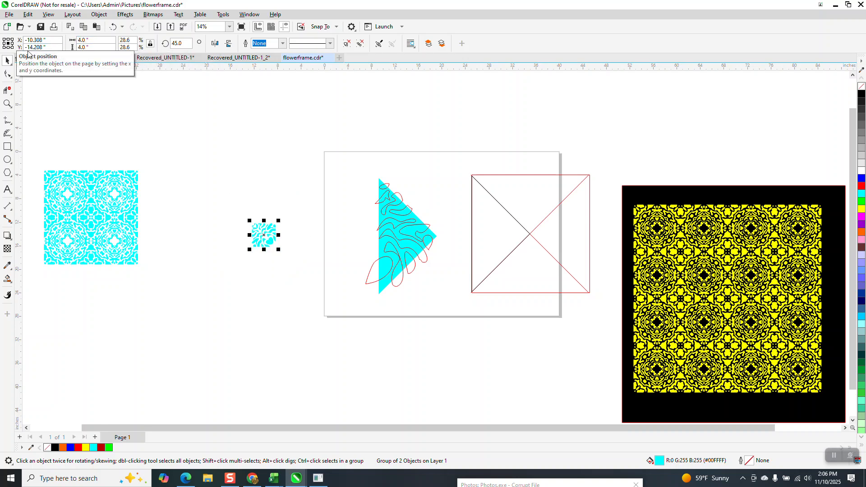
Mirror a copy of the 4-inch cyan tile horizontally, directly against its right side.
click(8, 104)
drag(265, 258, 302, 272)
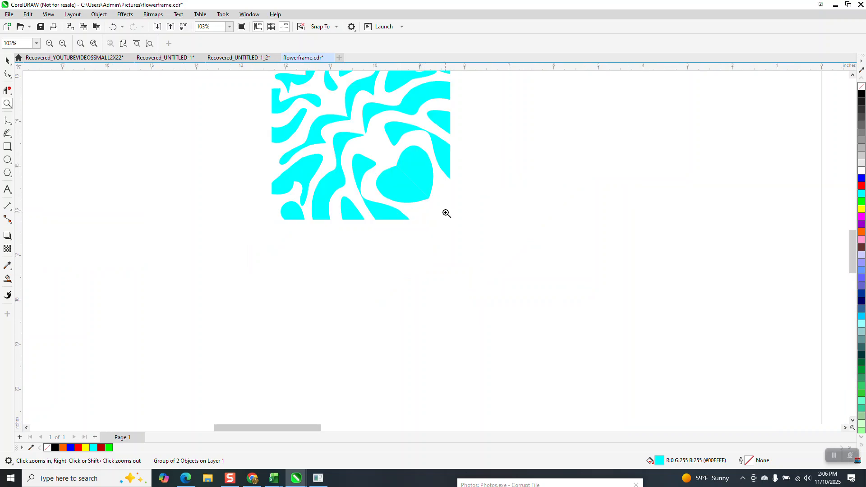
scroll(411, 229, down, 2)
scroll(400, 221, down, 1)
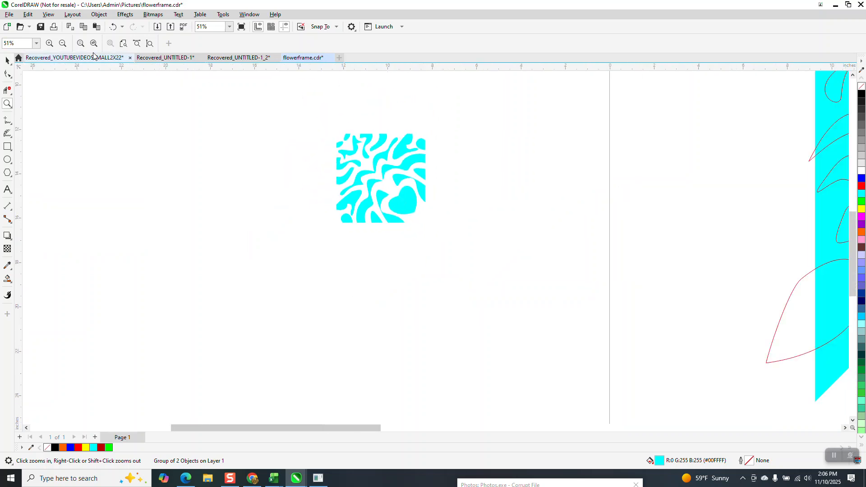
click(7, 61)
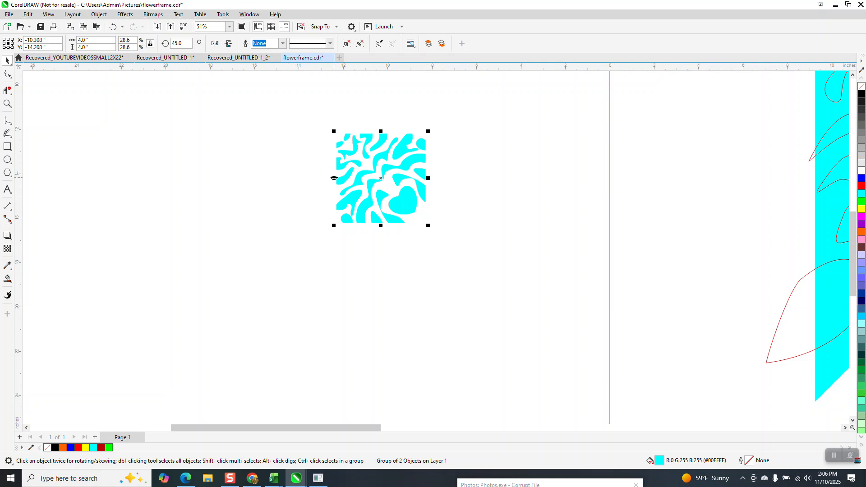
drag(334, 178, 446, 189)
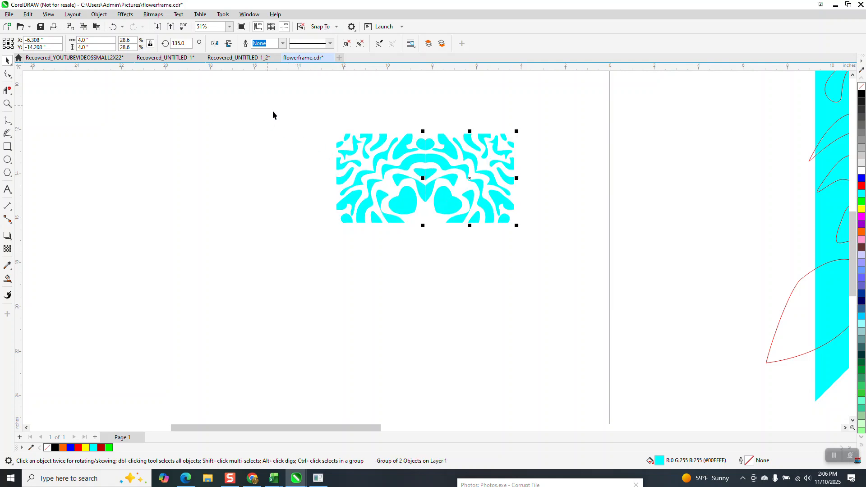
Weld the two mirrored tiles into one piece and place a copy of it directly to the right.
drag(268, 105, 603, 264)
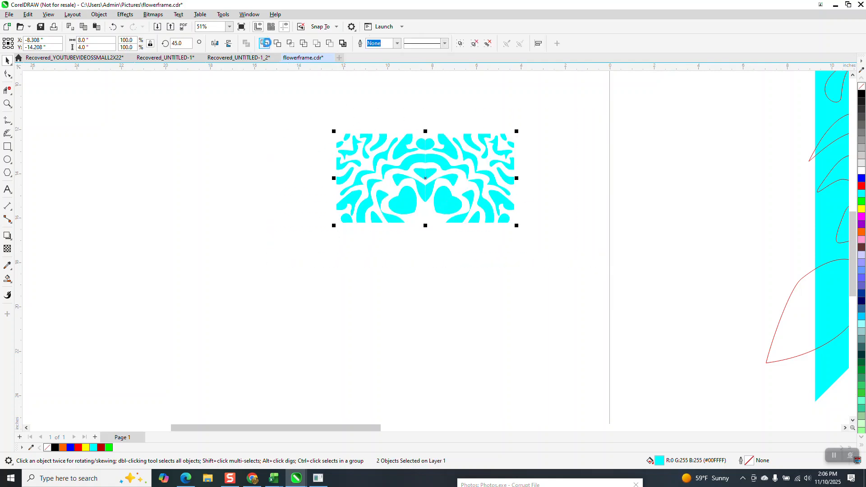
key(ctrl+l)
key(ctrl+d)
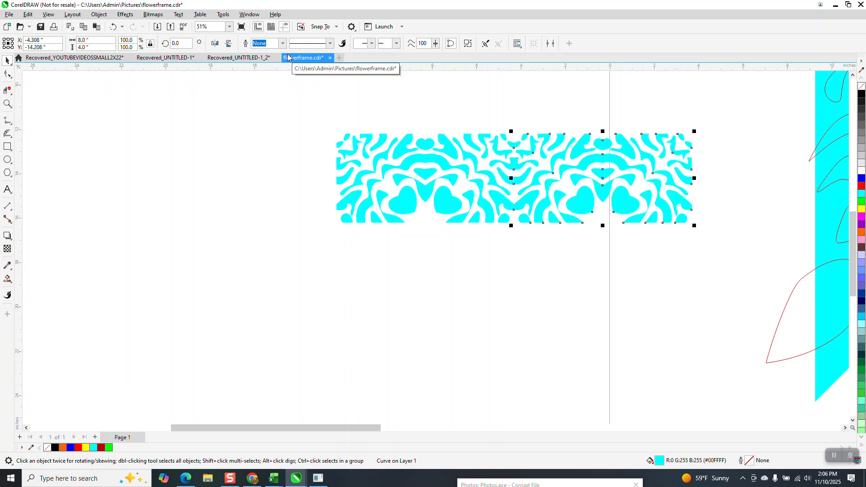
Weld the two 8-inch pieces into one 16-inch-wide strip and mirror a copy of the strip directly below it.
drag(295, 113, 710, 245)
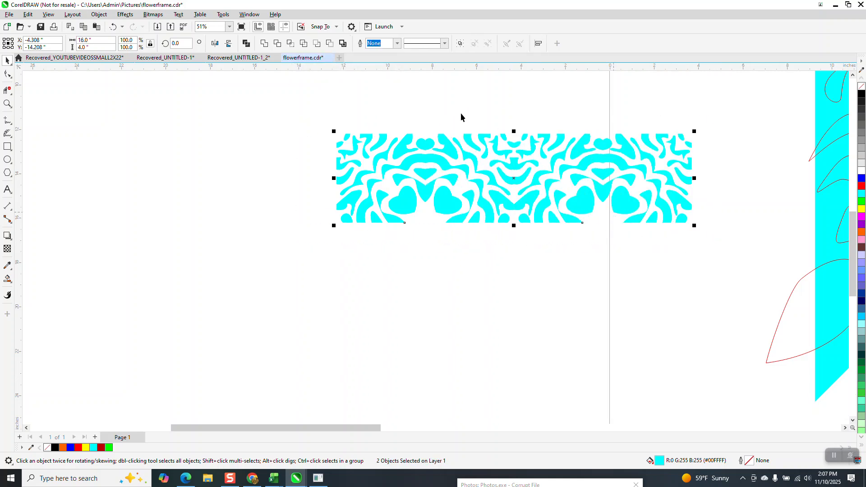
click(265, 45)
drag(316, 116, 385, 191)
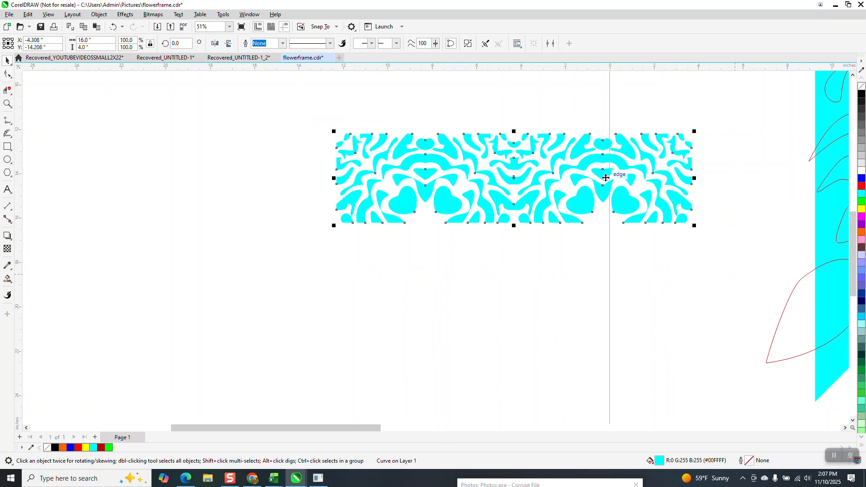
drag(513, 131, 519, 253)
Duplicate the two stacked strips directly below themselves and weld all four into one 16-inch square pattern.
scroll(319, 132, down, 1)
drag(319, 122, 684, 331)
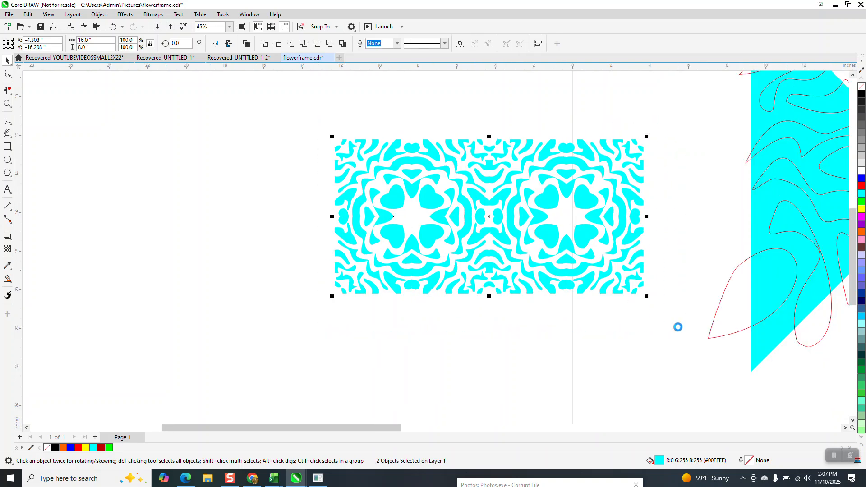
key(ctrl+r)
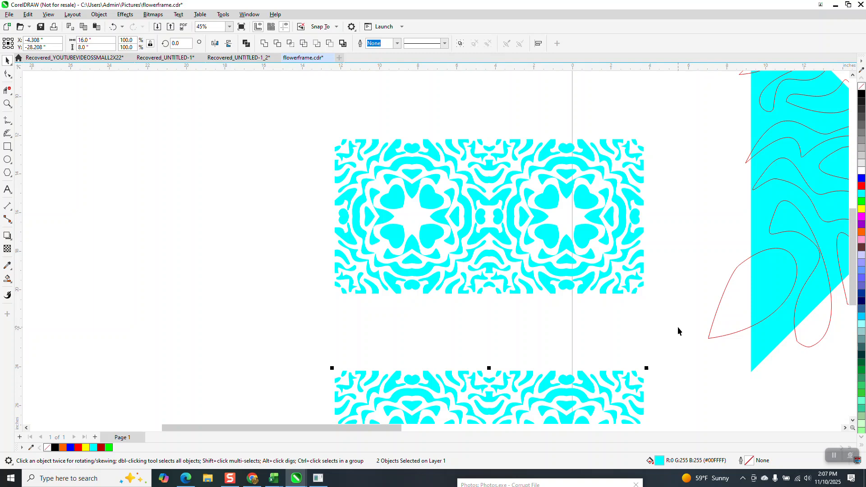
scroll(677, 331, down, 3)
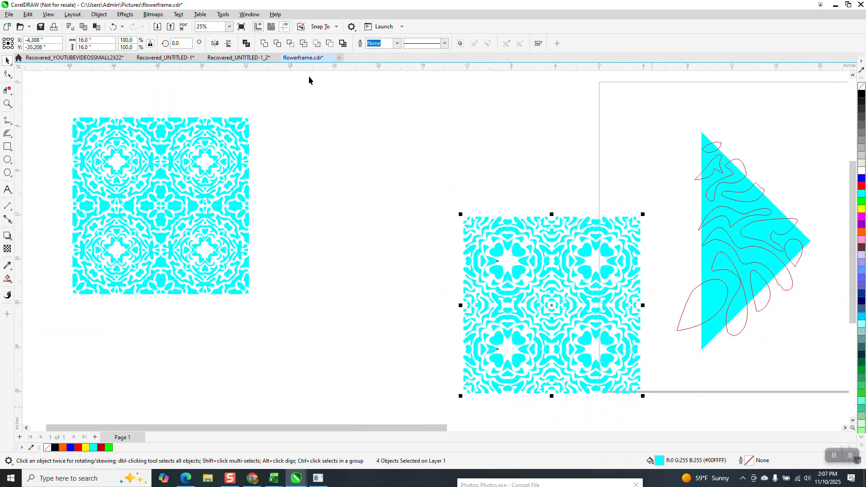
click(265, 44)
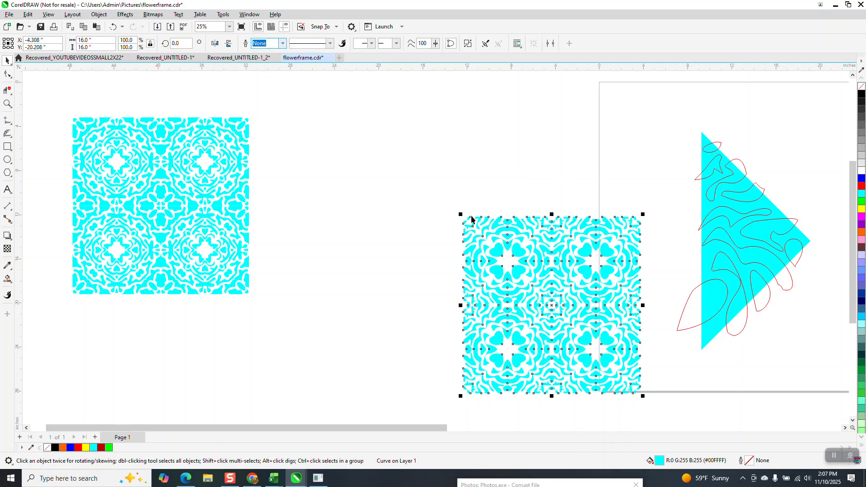
Move the welded pattern beside the first cyan square pattern and fill both patterns yellow.
drag(545, 271, 334, 178)
scroll(390, 212, down, 3)
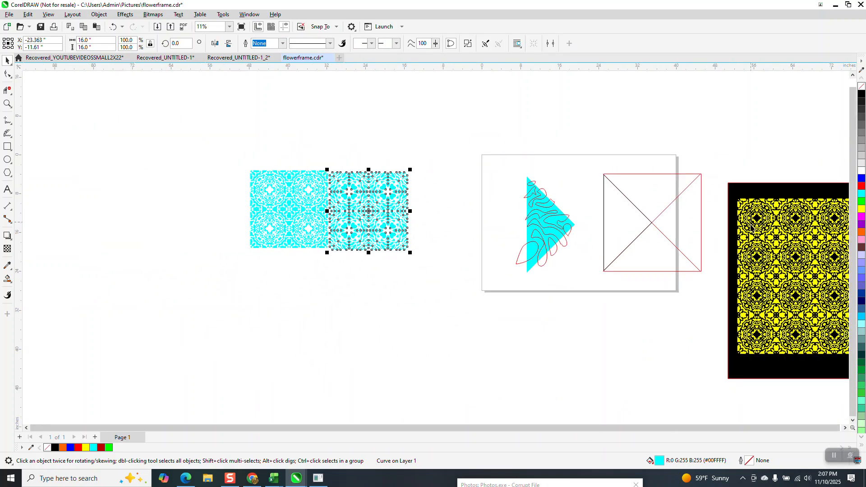
scroll(440, 223, down, 1)
drag(273, 168, 326, 211)
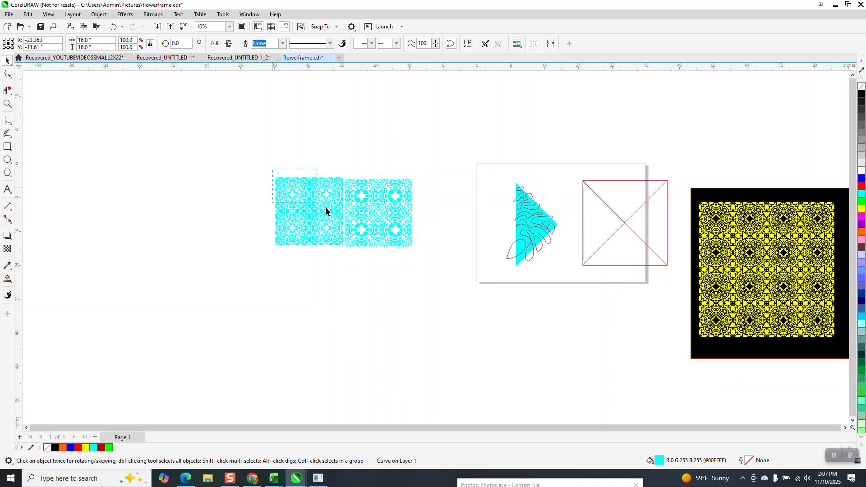
drag(437, 265, 436, 265)
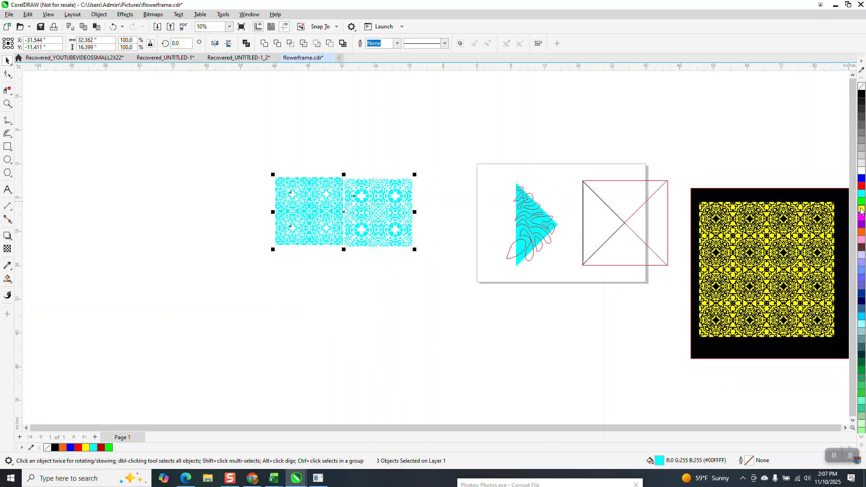
drag(861, 209, 379, 218)
Draw a rectangle about 54 by 29 inches around both yellow patterns, fill it black and send it to the back of the page.
click(7, 147)
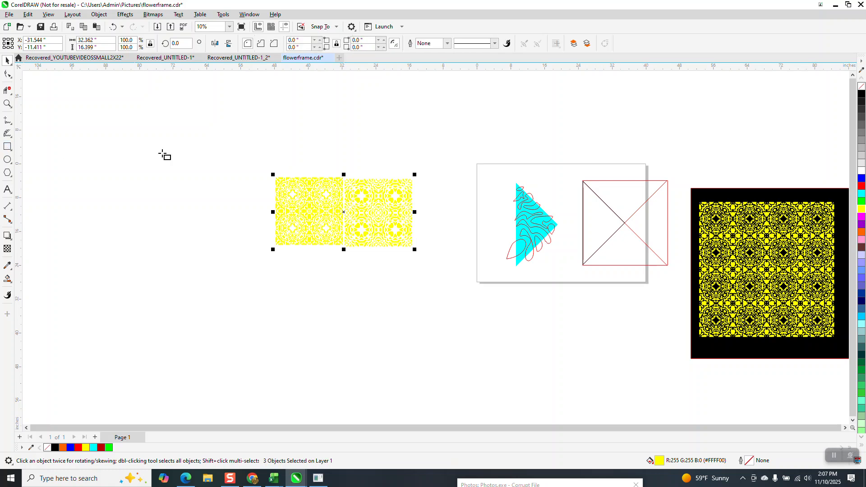
drag(222, 151, 450, 274)
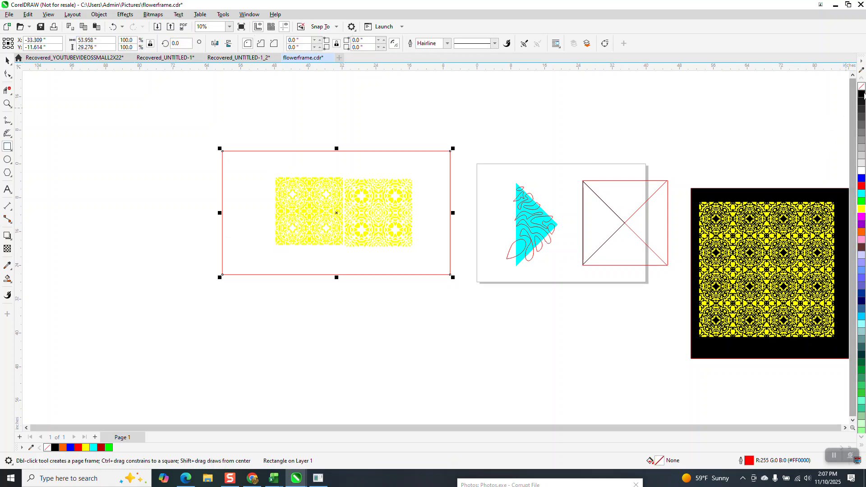
click(99, 14)
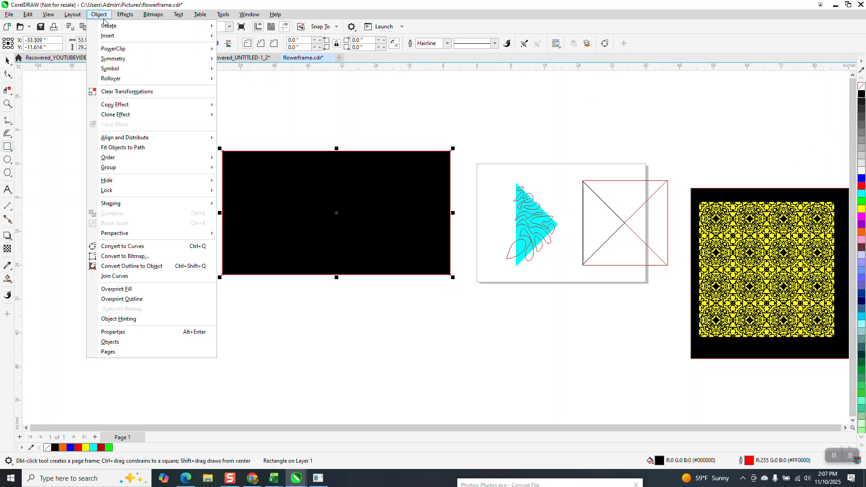
mouse_move(114, 158)
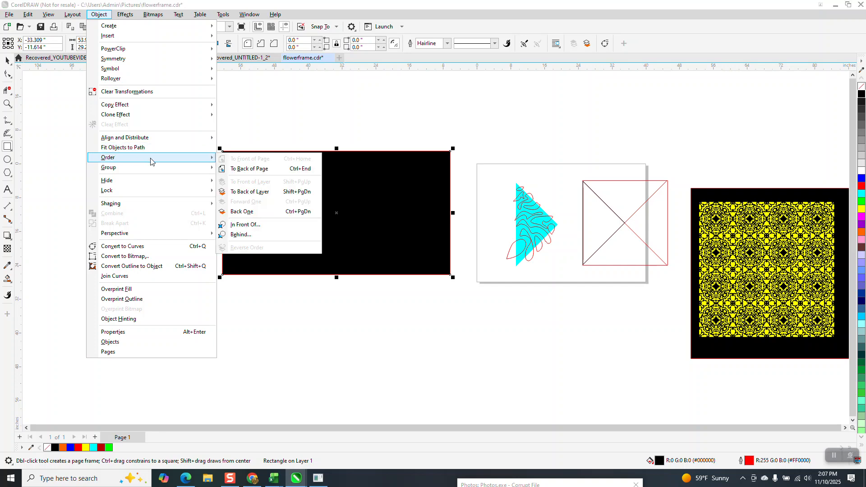
click(224, 168)
Examine the two yellow patterns on black up close, the triangle with its freehand curves, and the earlier large pattern.
click(7, 103)
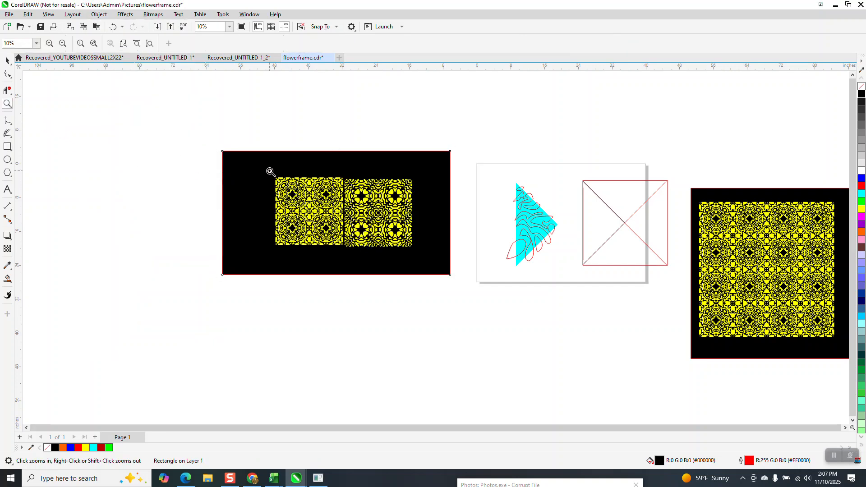
drag(270, 171, 411, 255)
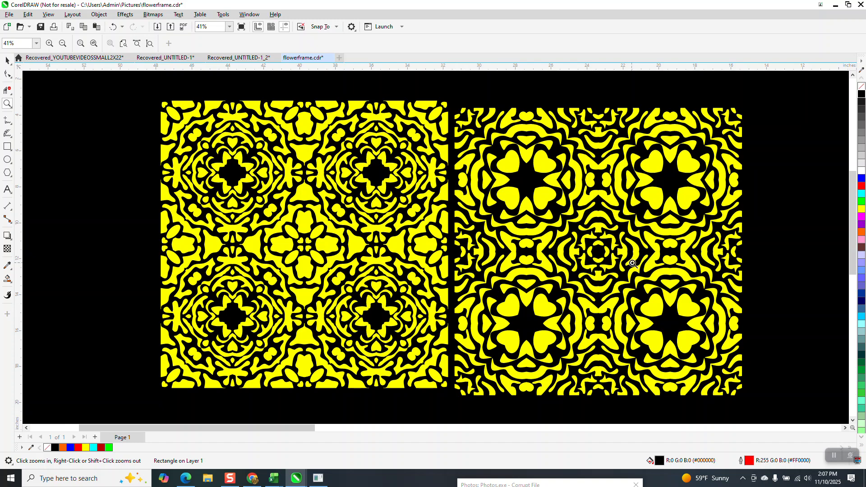
drag(586, 223, 635, 296)
scroll(439, 250, down, 2)
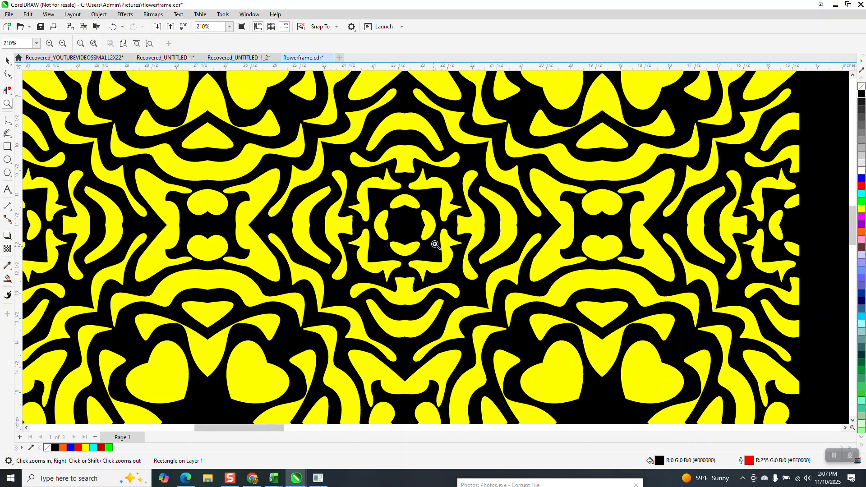
scroll(436, 241, down, 1)
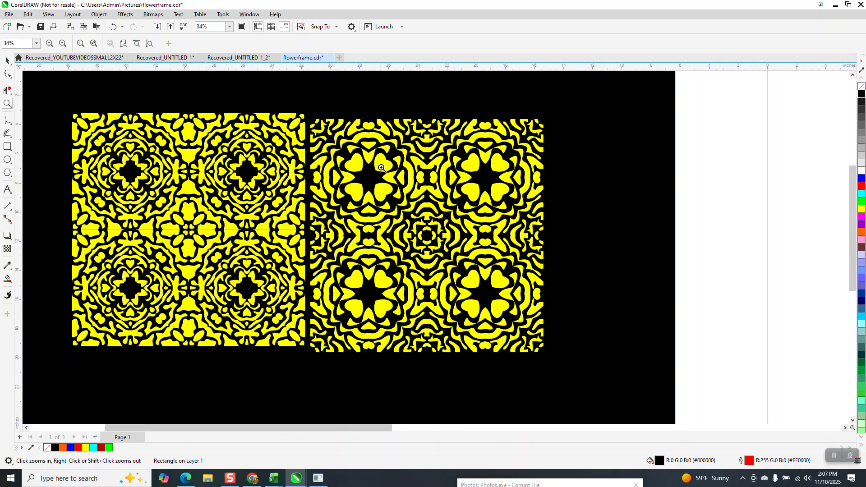
scroll(381, 167, down, 2)
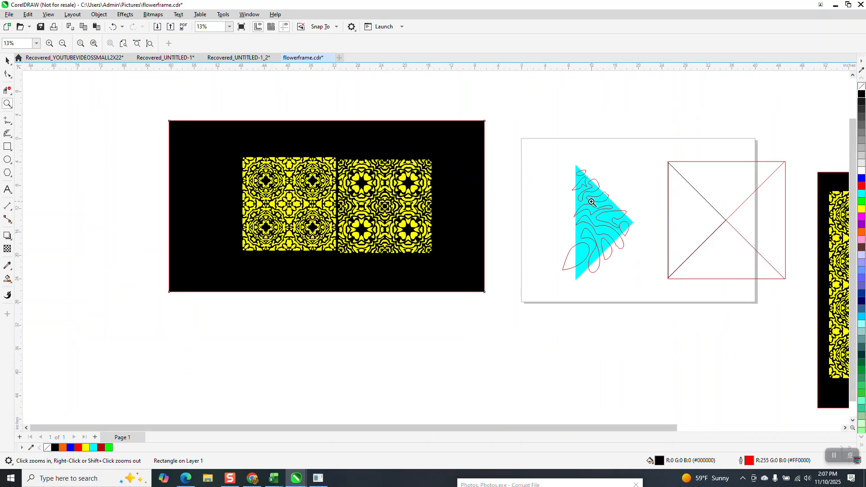
scroll(630, 278, up, 2)
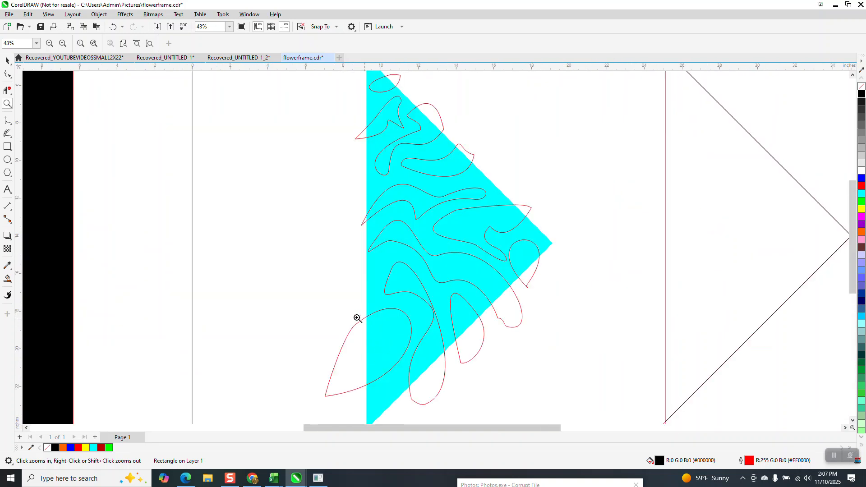
scroll(357, 315, down, 3)
drag(582, 249, 704, 378)
scroll(631, 288, down, 1)
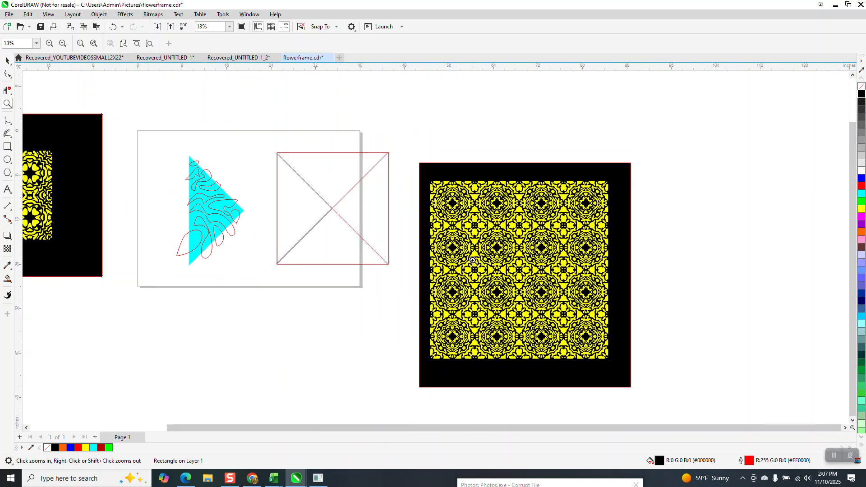
scroll(471, 261, down, 1)
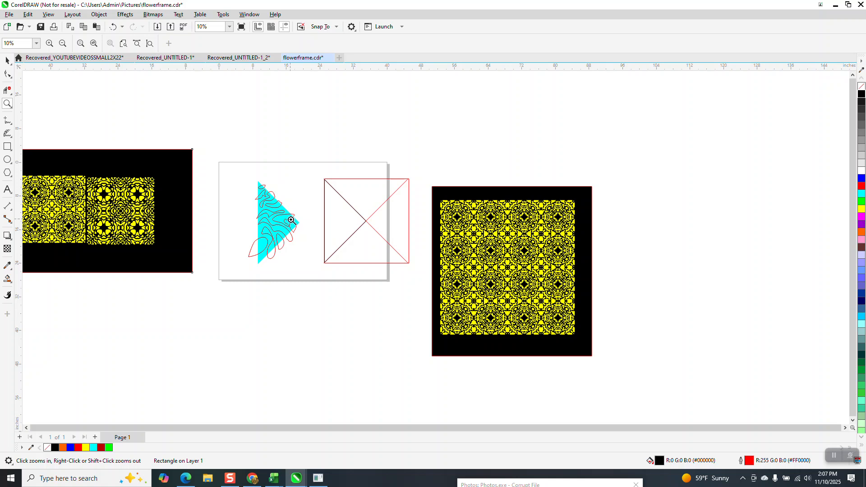